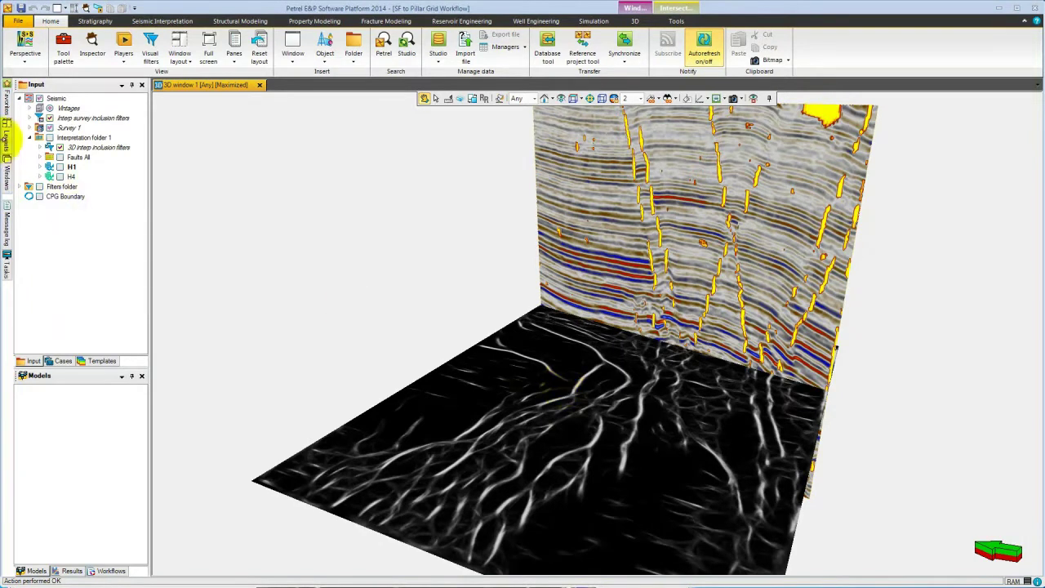
- Switch to the Geology and Geophysics perspective and bring up the Structural Modeling tools
{"action": "left_click", "coordinate": [25, 53]}
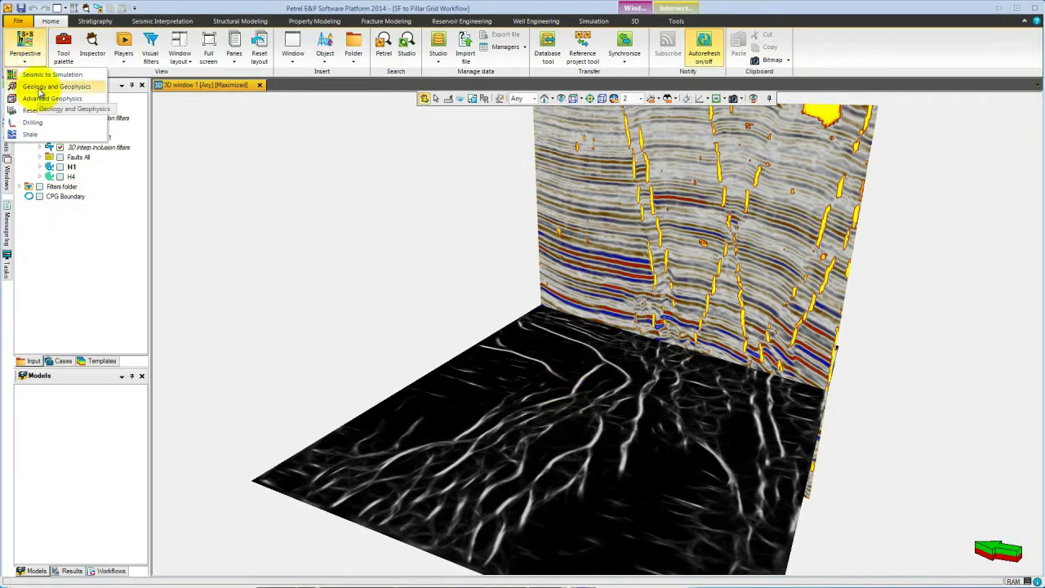
{"action": "left_click", "coordinate": [40, 88]}
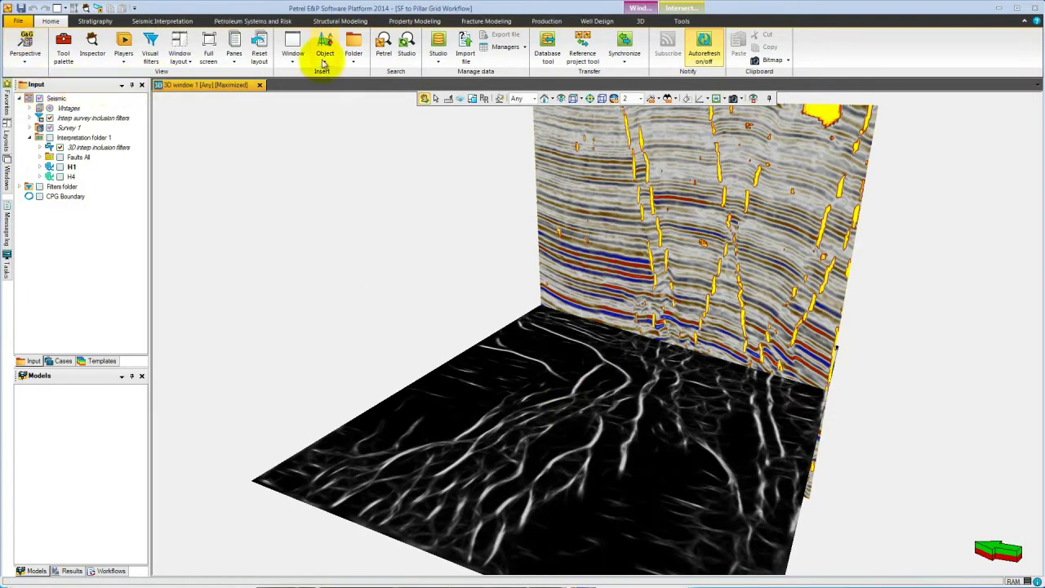
{"action": "left_click", "coordinate": [337, 22]}
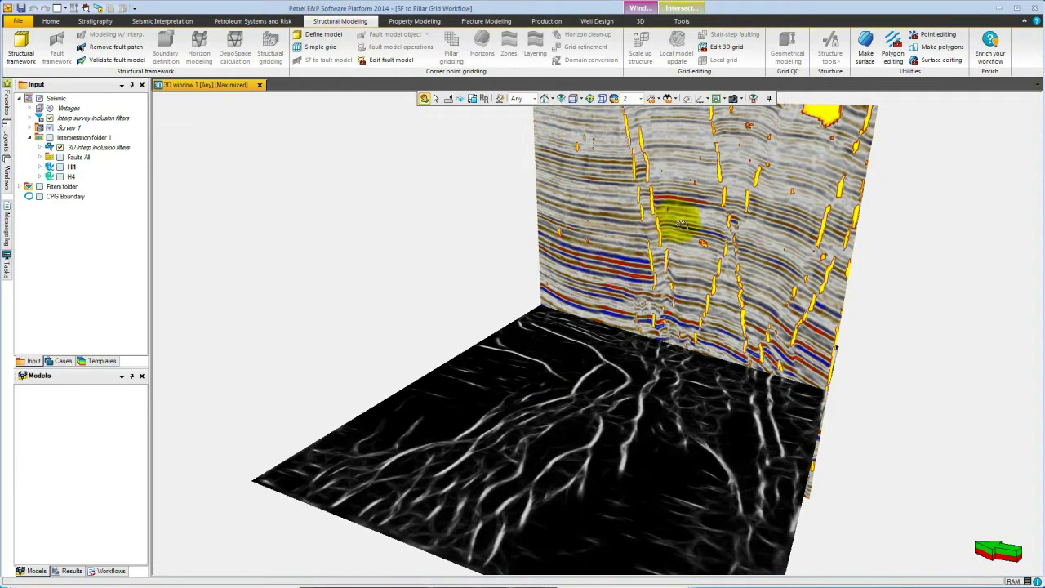
- Raise the horizontal seismic slice and display the Faults All fault sticks with the H1 and H4 horizons
{"action": "mouse_move", "coordinate": [689, 221]}
{"action": "left_mouse_down"}
{"action": "mouse_move", "coordinate": [577, 295]}
{"action": "mouse_move", "coordinate": [466, 315]}
{"action": "mouse_move", "coordinate": [460, 352]}
{"action": "mouse_move", "coordinate": [429, 366]}
{"action": "mouse_move", "coordinate": [471, 361]}
{"action": "mouse_move", "coordinate": [564, 299]}
{"action": "mouse_move", "coordinate": [699, 233]}
{"action": "left_mouse_up"}
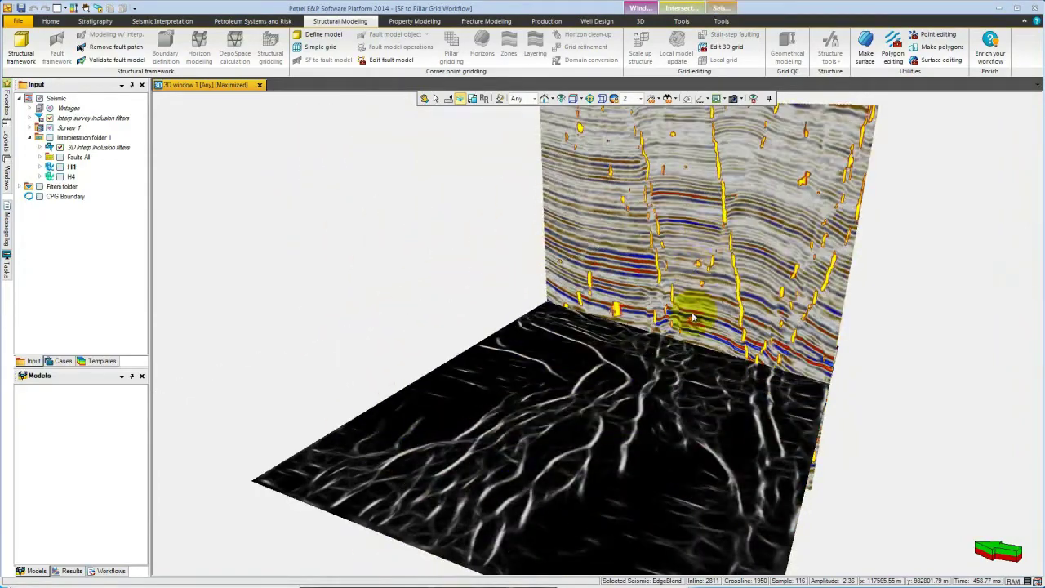
{"action": "left_click_drag", "start_coordinate": [547, 460], "coordinate": [539, 480]}
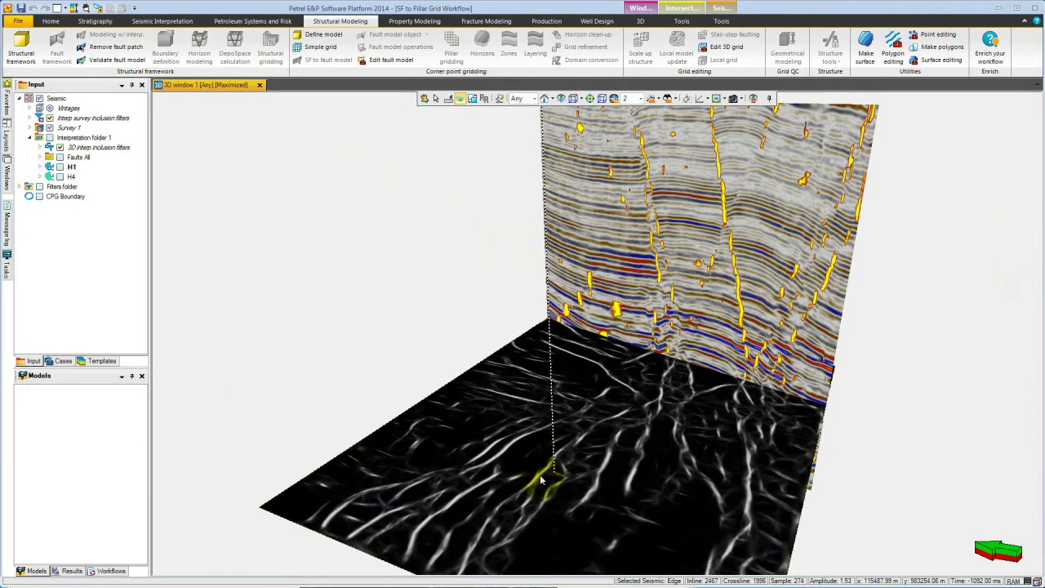
{"action": "left_click", "coordinate": [59, 156]}
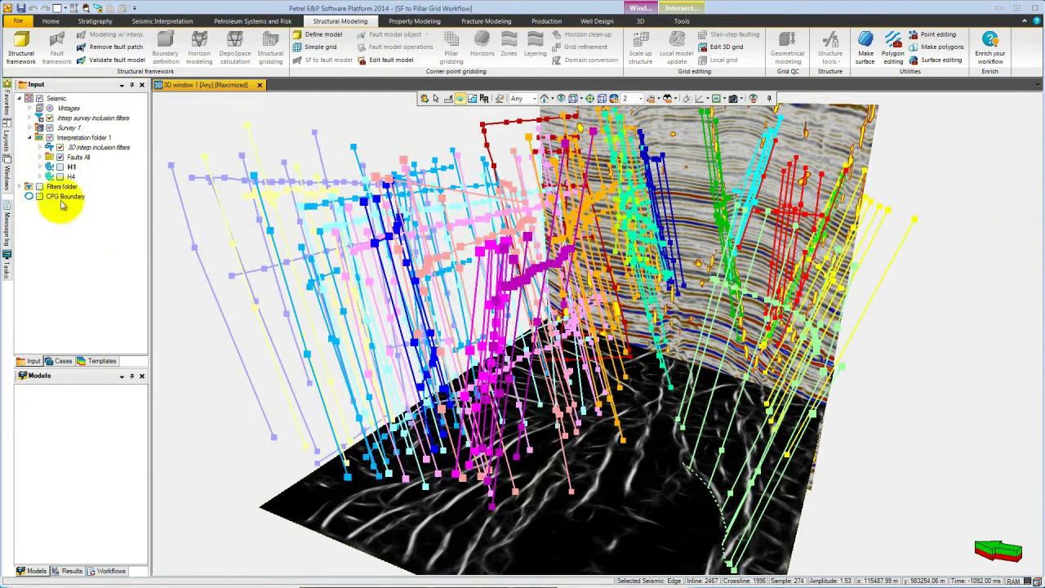
{"action": "left_click", "coordinate": [60, 166]}
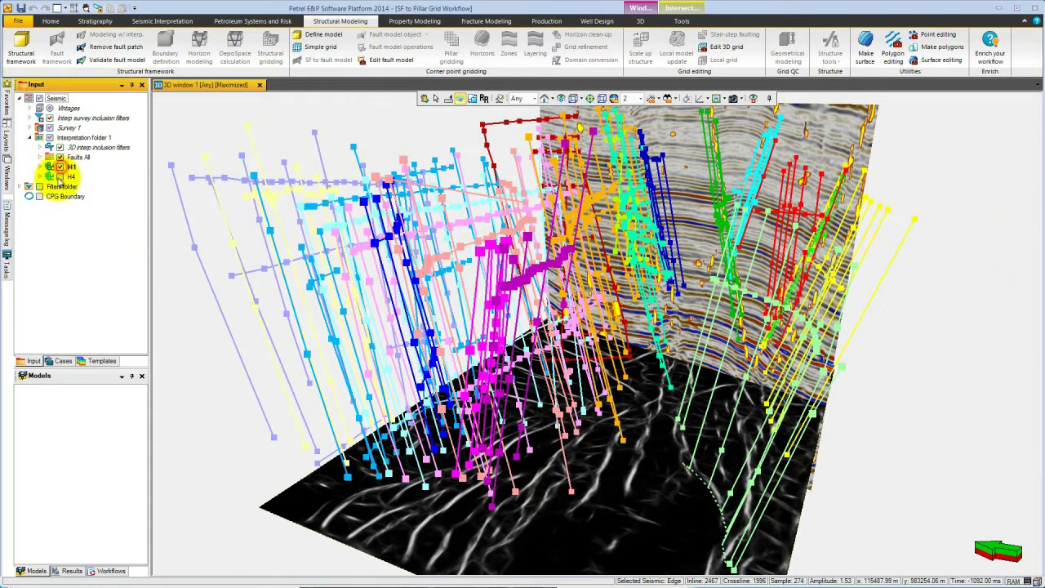
{"action": "left_click", "coordinate": [59, 176]}
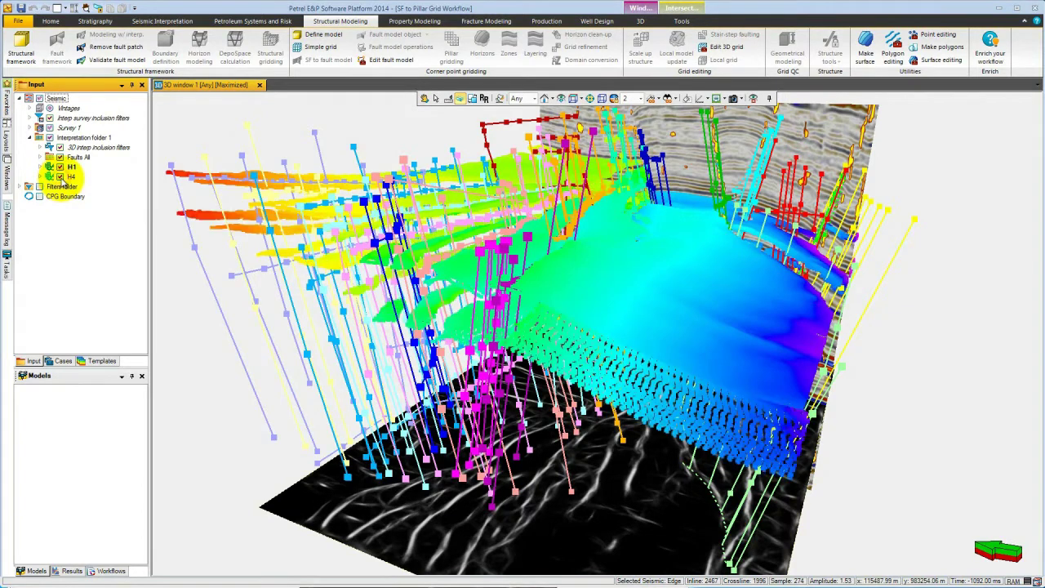
{"action": "left_click", "coordinate": [515, 256]}
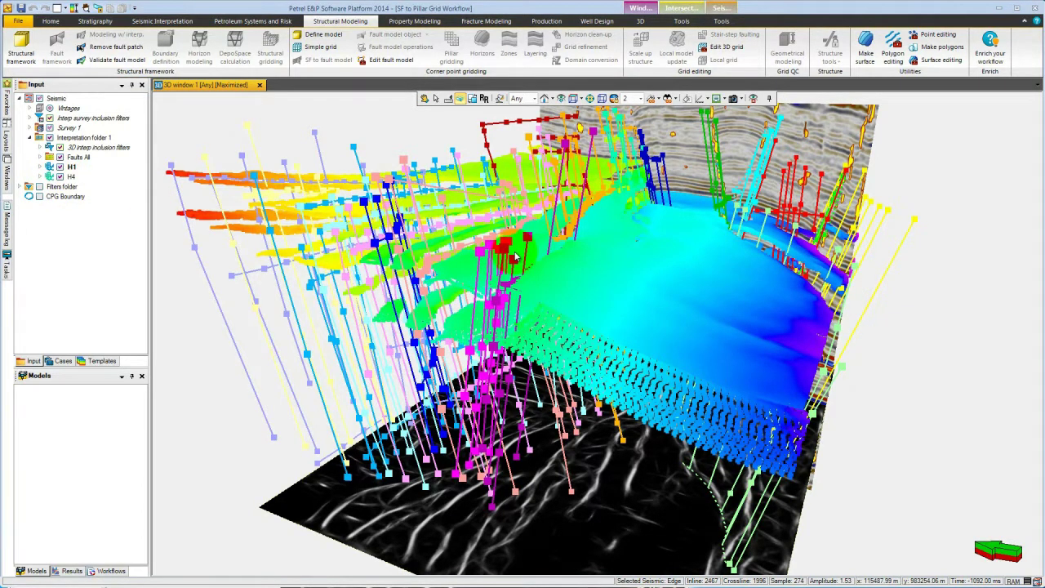
- Create a time-domain New structural model and build its fault framework from Faults All
{"action": "left_click", "coordinate": [22, 51]}
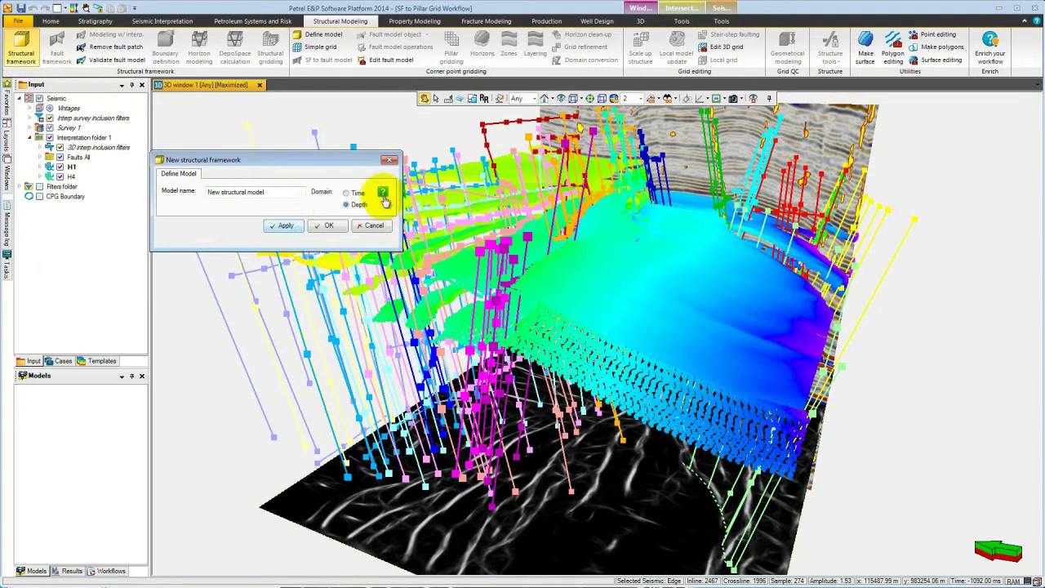
{"action": "left_click", "coordinate": [346, 193]}
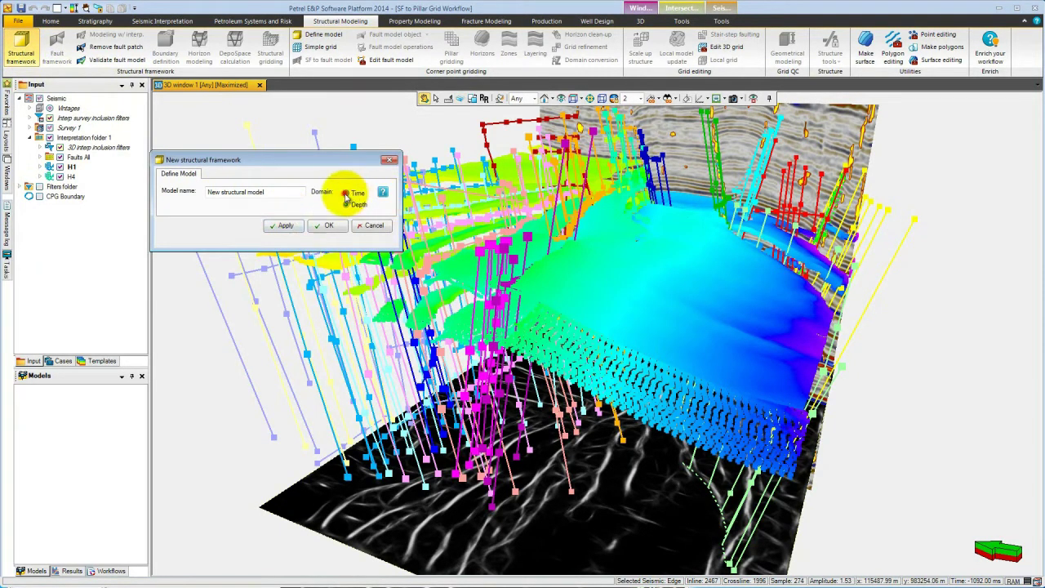
{"action": "left_click", "coordinate": [330, 226]}
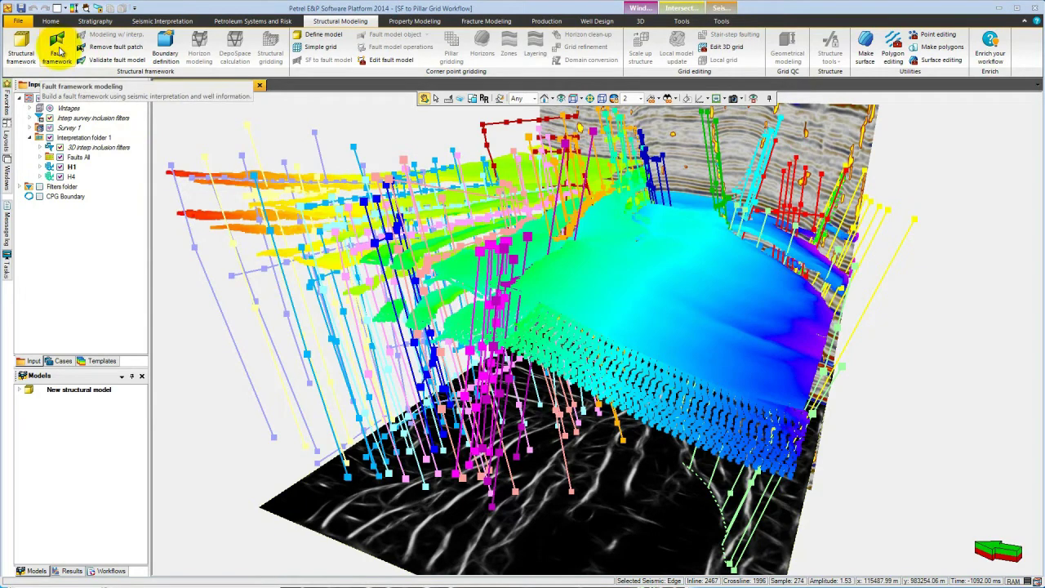
{"action": "left_click", "coordinate": [80, 157]}
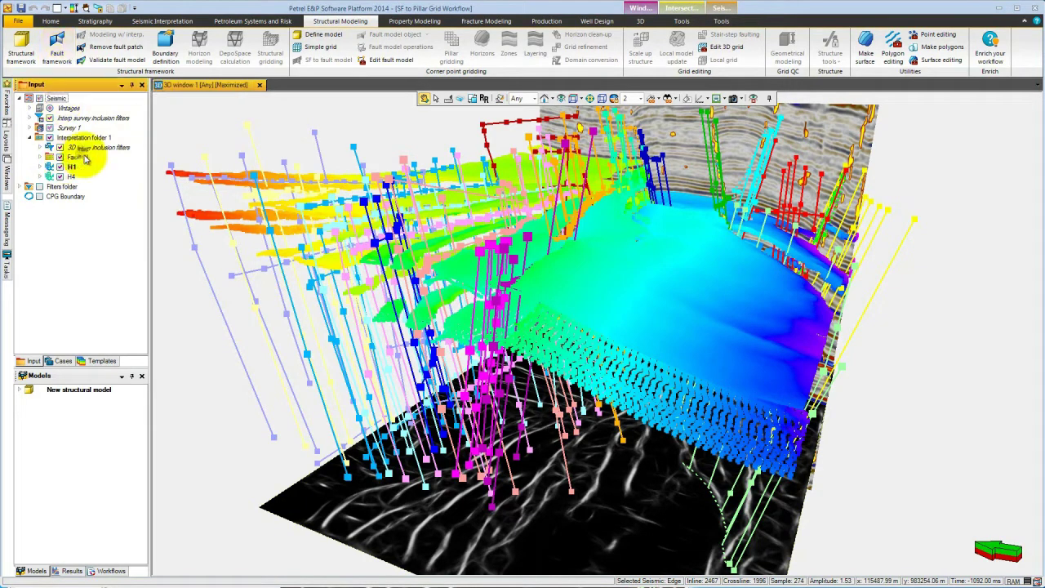
{"action": "right_click", "coordinate": [85, 158]}
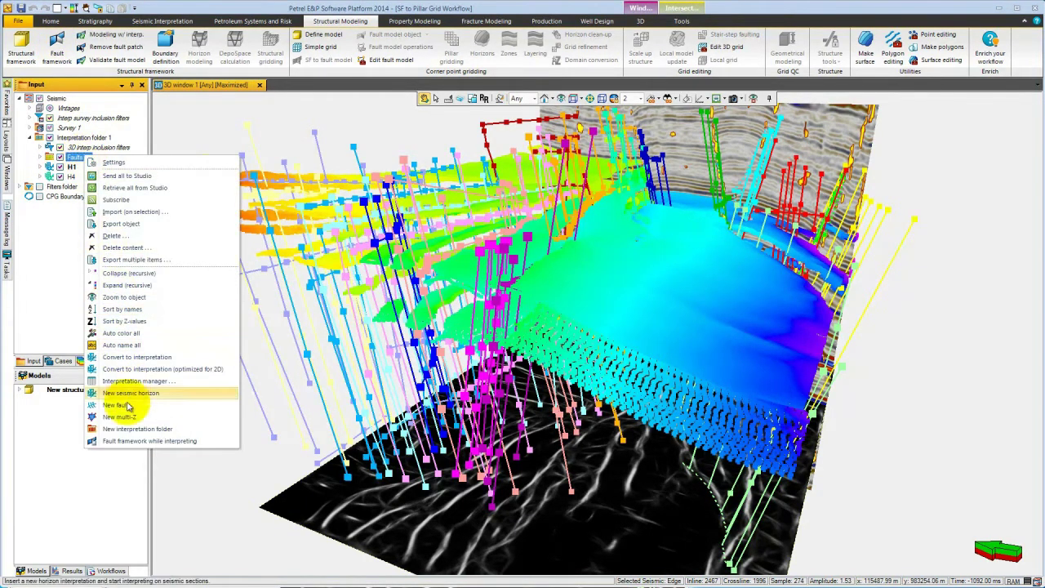
{"action": "left_click", "coordinate": [138, 441]}
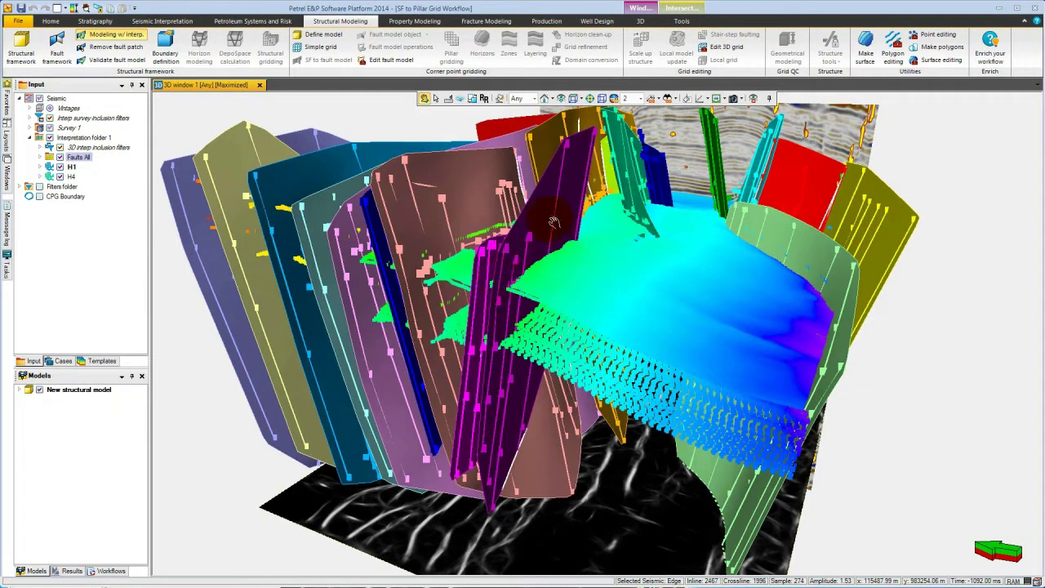
- Hide the H1 and H4 horizons and orbit around the new fault surfaces
{"action": "left_click_drag", "start_coordinate": [554, 222], "coordinate": [586, 260]}
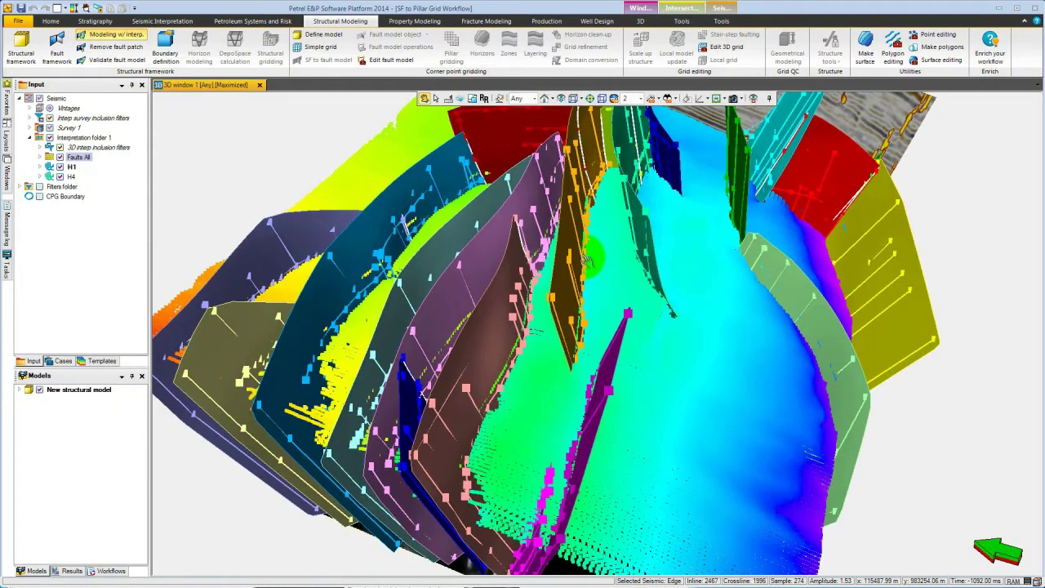
{"action": "left_click", "coordinate": [59, 167]}
{"action": "left_click", "coordinate": [59, 176]}
{"action": "left_click_drag", "start_coordinate": [668, 440], "coordinate": [674, 278]}
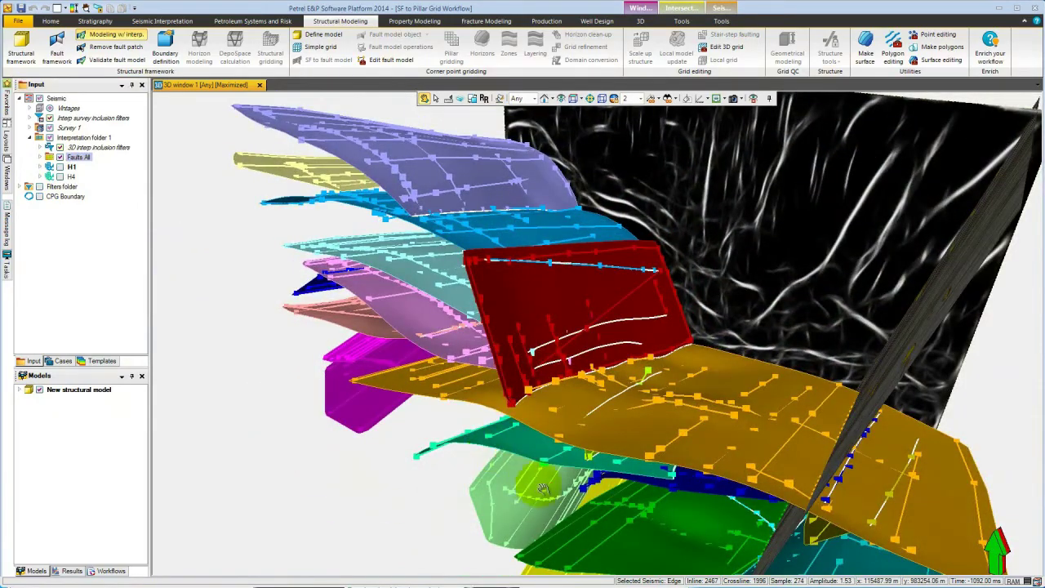
{"action": "left_click_drag", "start_coordinate": [652, 320], "coordinate": [517, 285]}
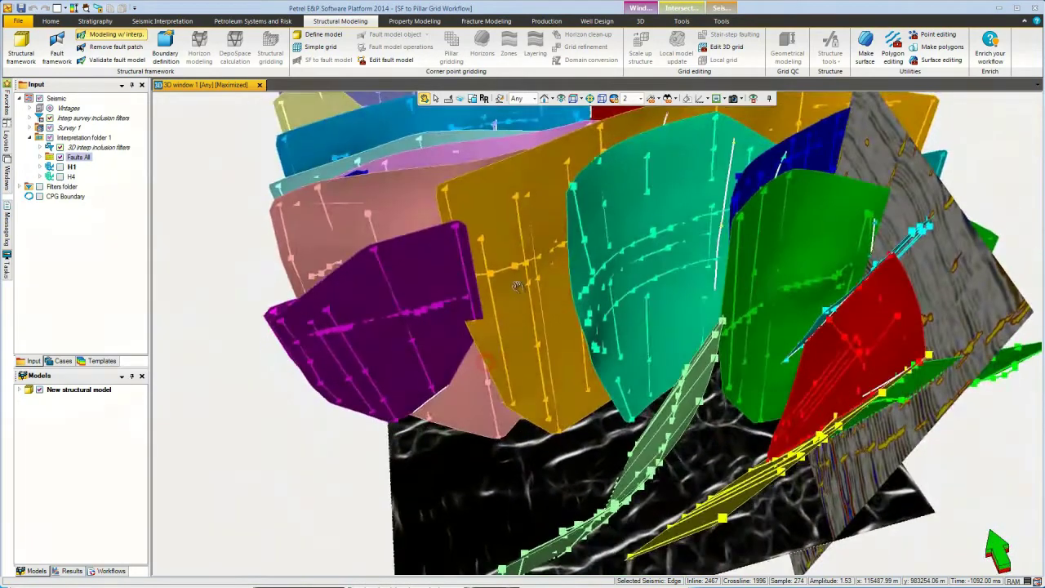
{"action": "left_click_drag", "start_coordinate": [517, 330], "coordinate": [520, 321]}
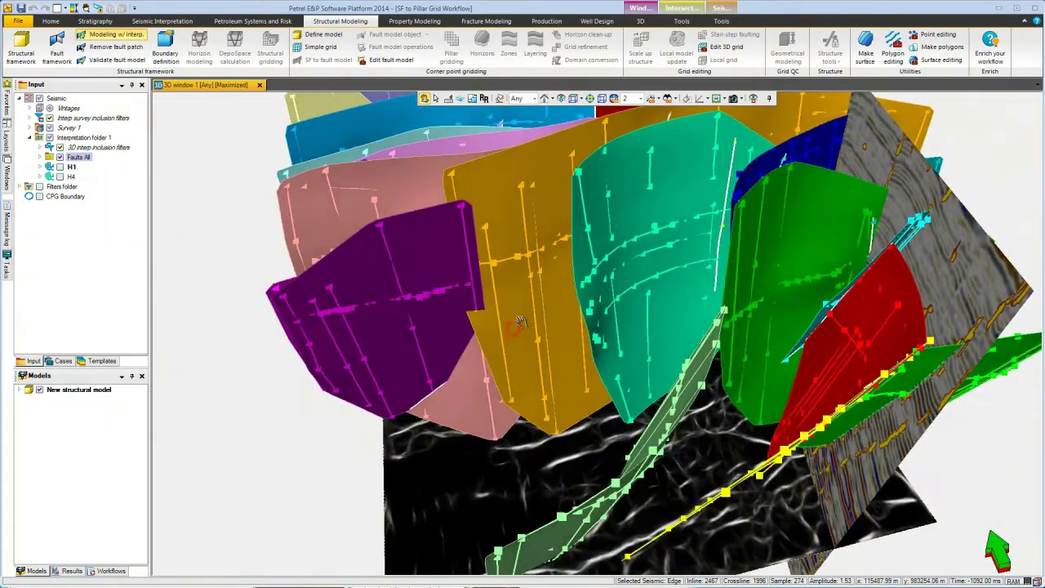
- Validate the fault model, auto-resolve the bad truncation pair, and review the message log
{"action": "right_click", "coordinate": [502, 233]}
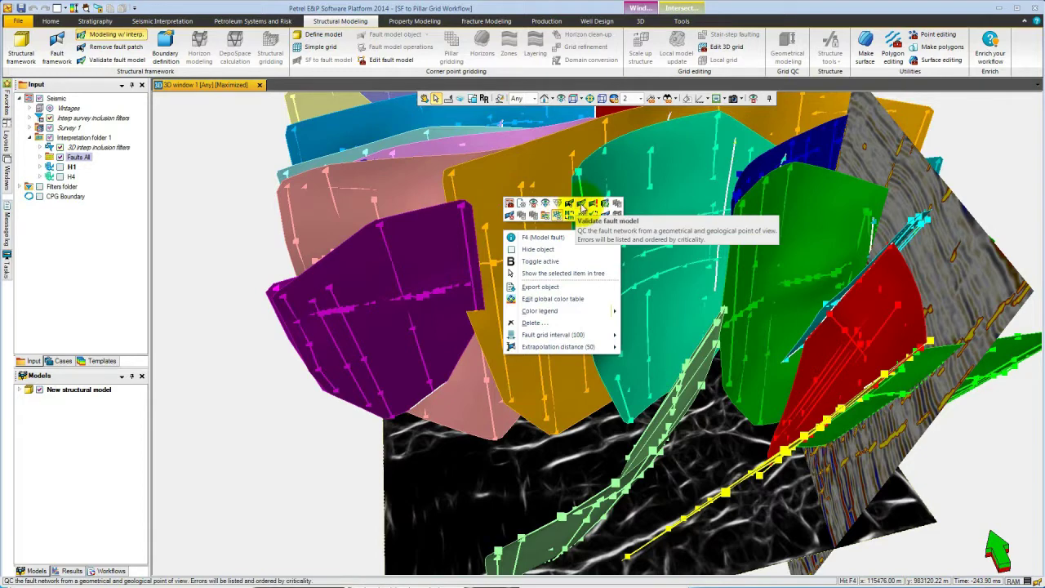
{"action": "left_click", "coordinate": [581, 204]}
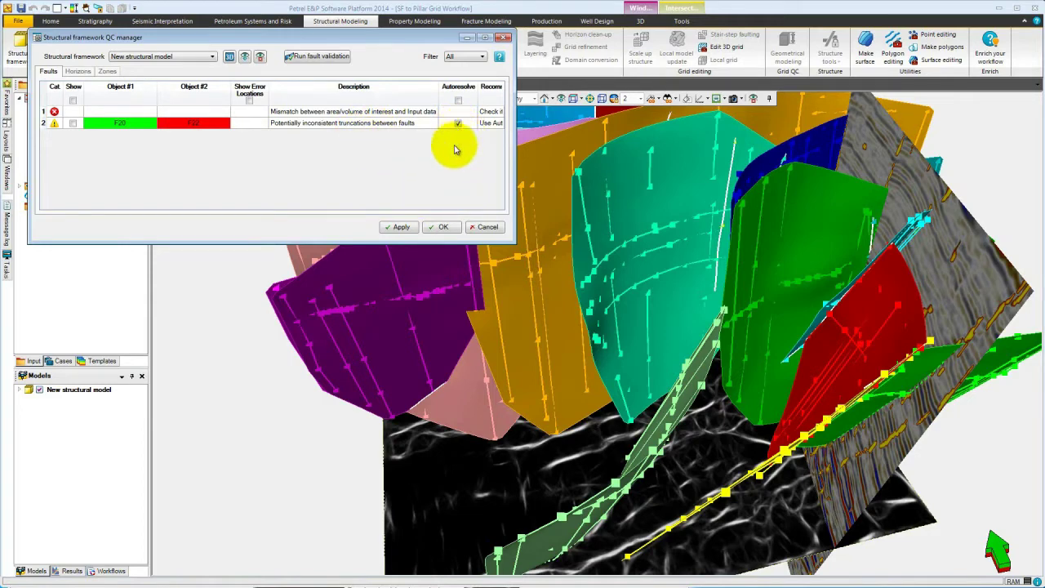
{"action": "left_click", "coordinate": [443, 227]}
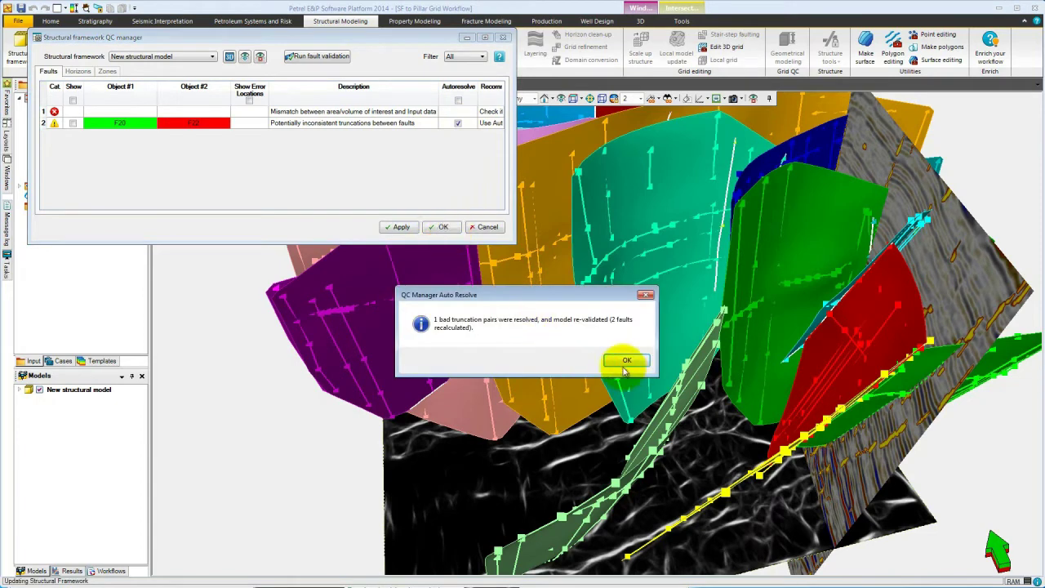
{"action": "left_click", "coordinate": [626, 360]}
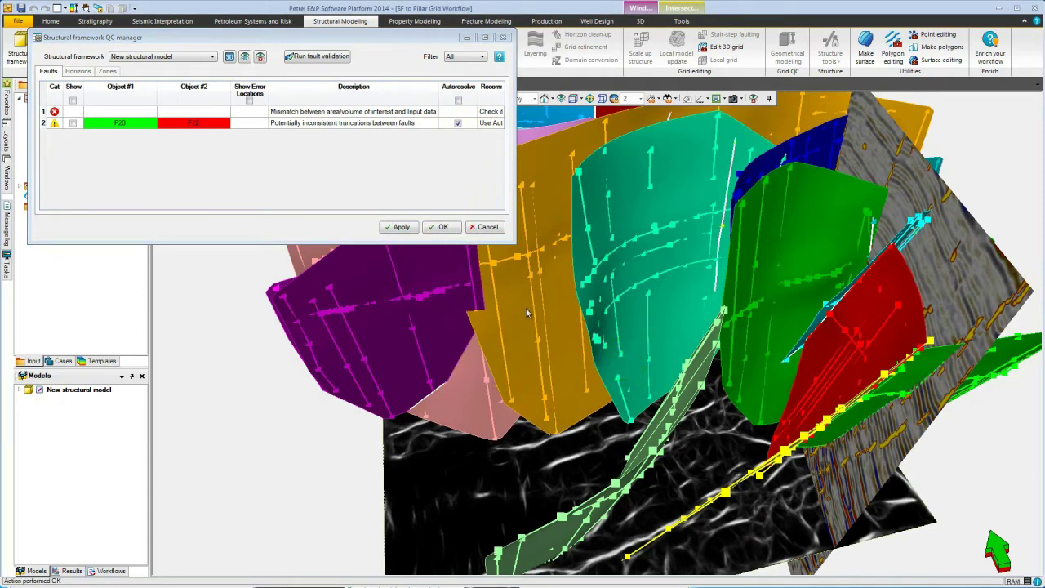
{"action": "left_click", "coordinate": [488, 229]}
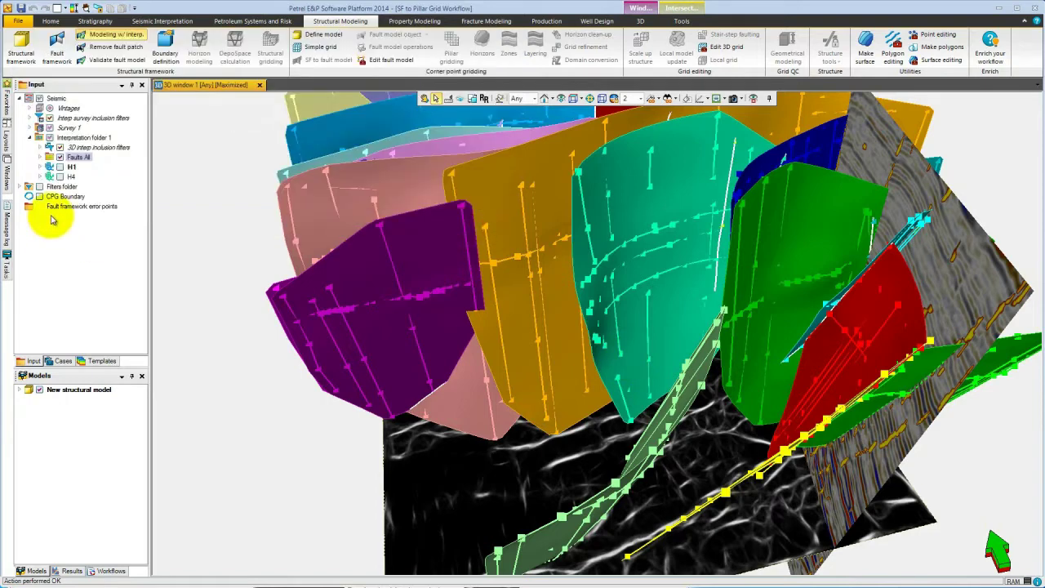
{"action": "left_click", "coordinate": [7, 235]}
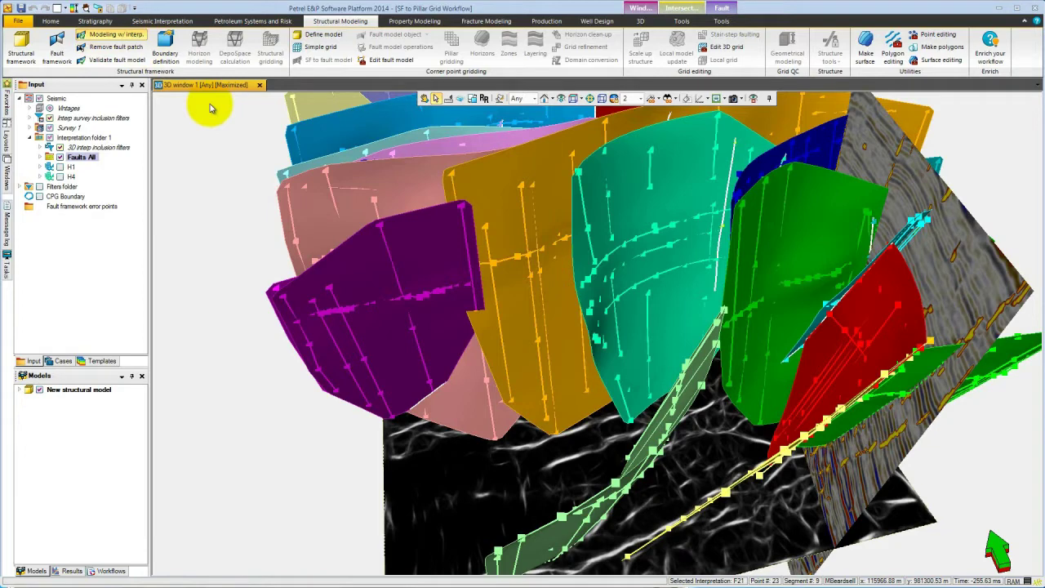
{"action": "left_click", "coordinate": [164, 41]}
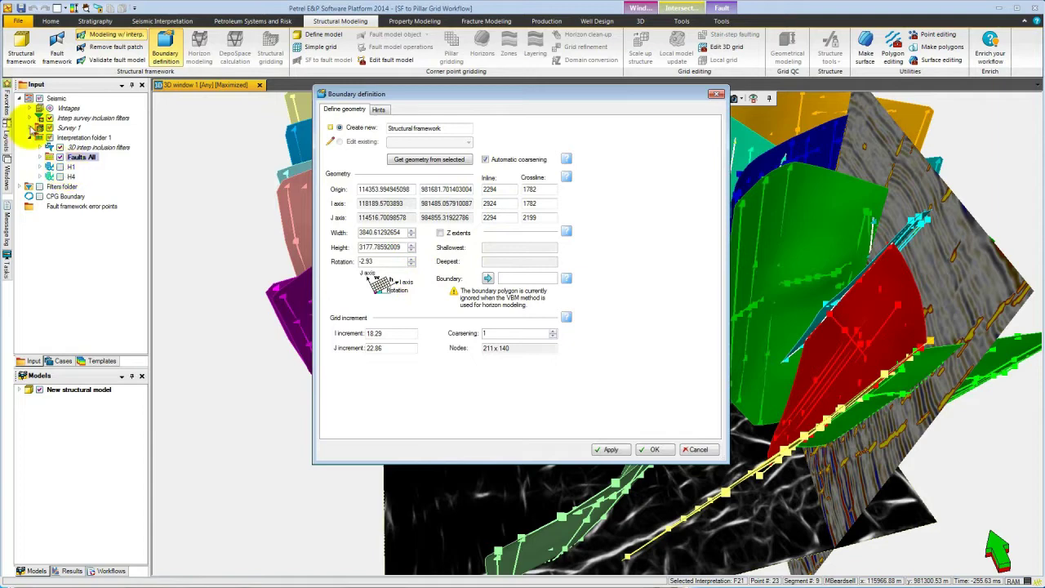
- Take the framework boundary geometry from the Amplitude seismic cube in Survey 1
{"action": "left_click", "coordinate": [30, 128]}
{"action": "left_click", "coordinate": [82, 137]}
{"action": "left_click", "coordinate": [428, 159]}
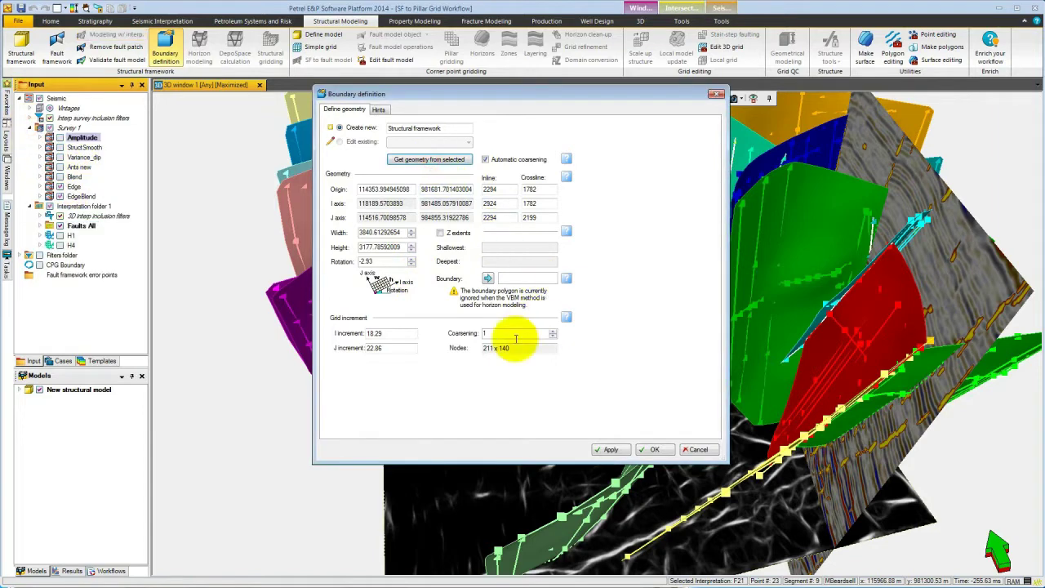
- Set the I and J increments to 40, giving 98 x 81 nodes
{"action": "left_click", "coordinate": [388, 335]}
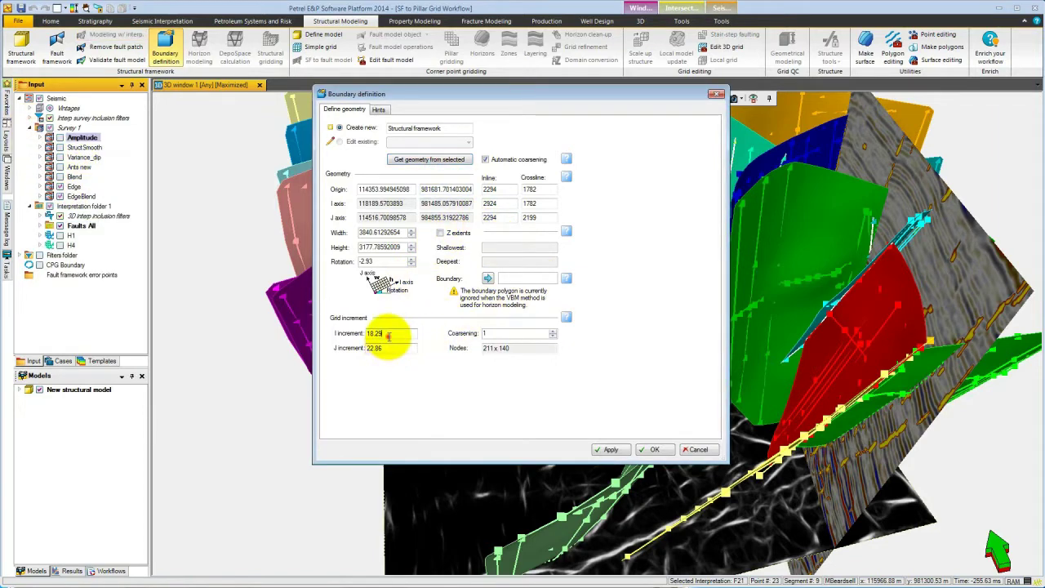
{"action": "double_click", "coordinate": [384, 334]}
{"action": "type", "text": "40"}
{"action": "double_click", "coordinate": [384, 348]}
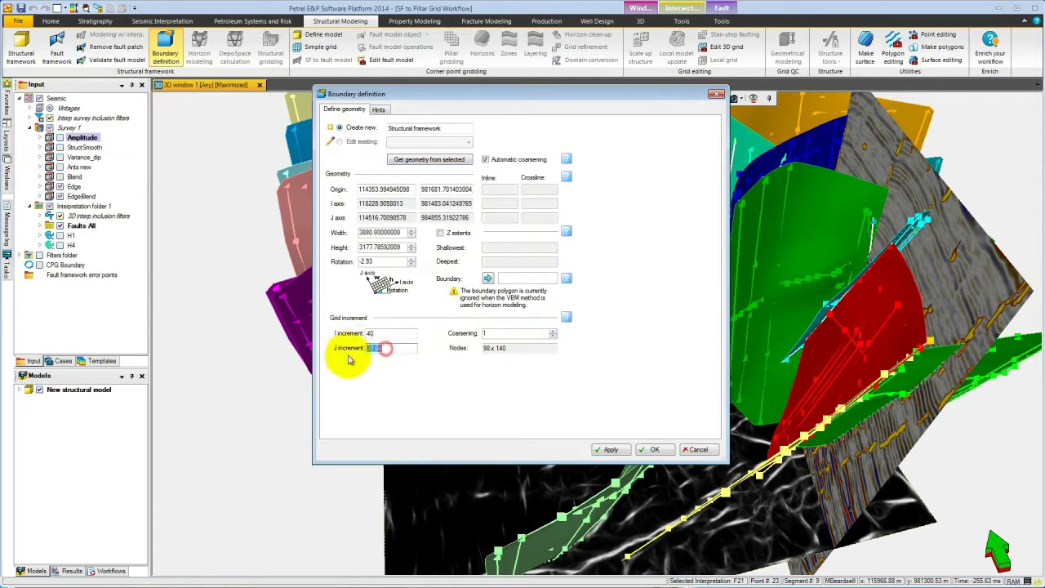
{"action": "type", "text": "40"}
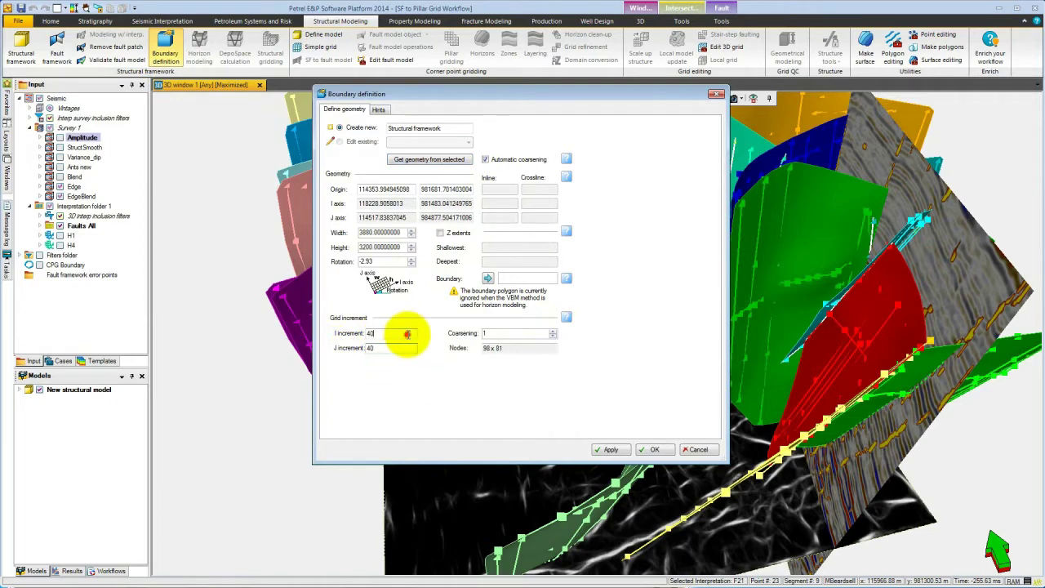
{"action": "key", "text": "Return"}
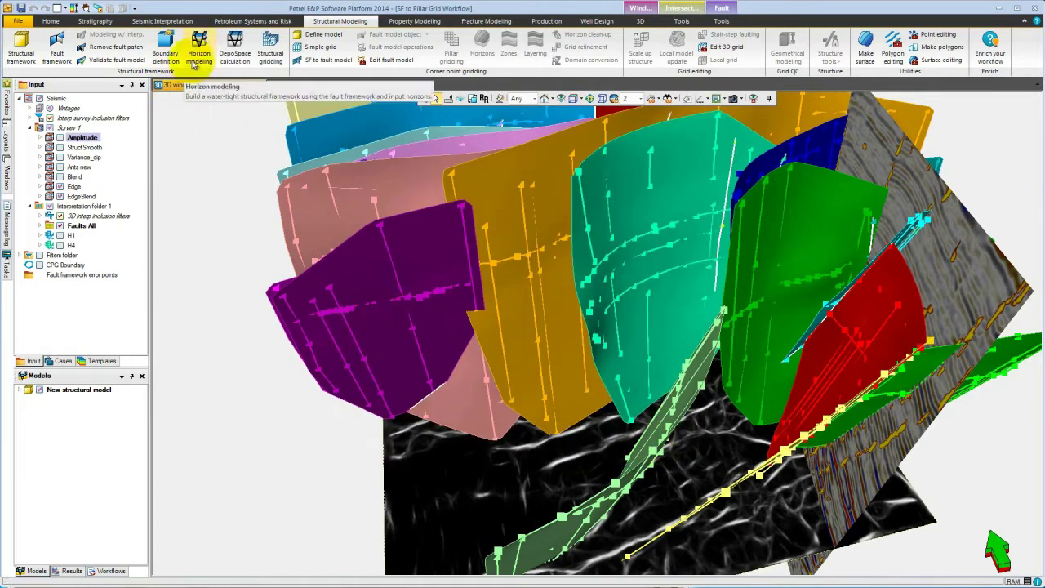
{"action": "left_click", "coordinate": [205, 50]}
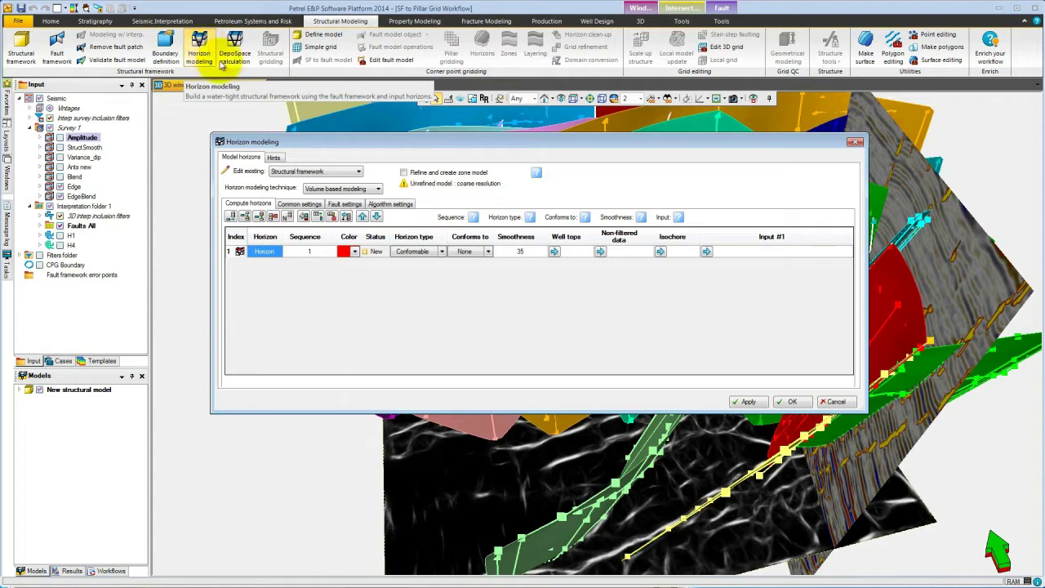
{"action": "left_click", "coordinate": [831, 401]}
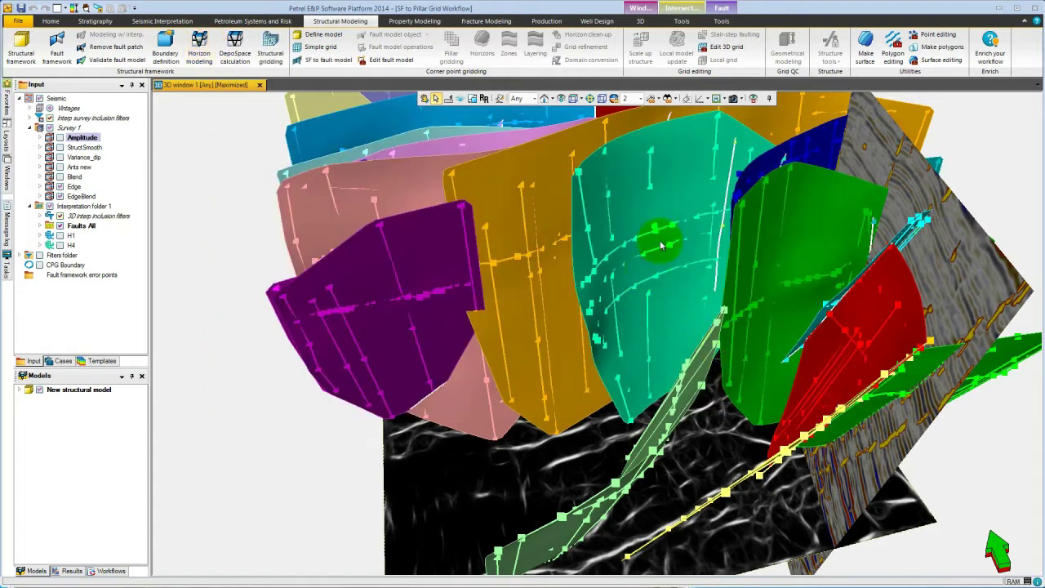
- Run horizon modelling with H1 and H4 as input horizons
{"action": "right_click", "coordinate": [638, 201]}
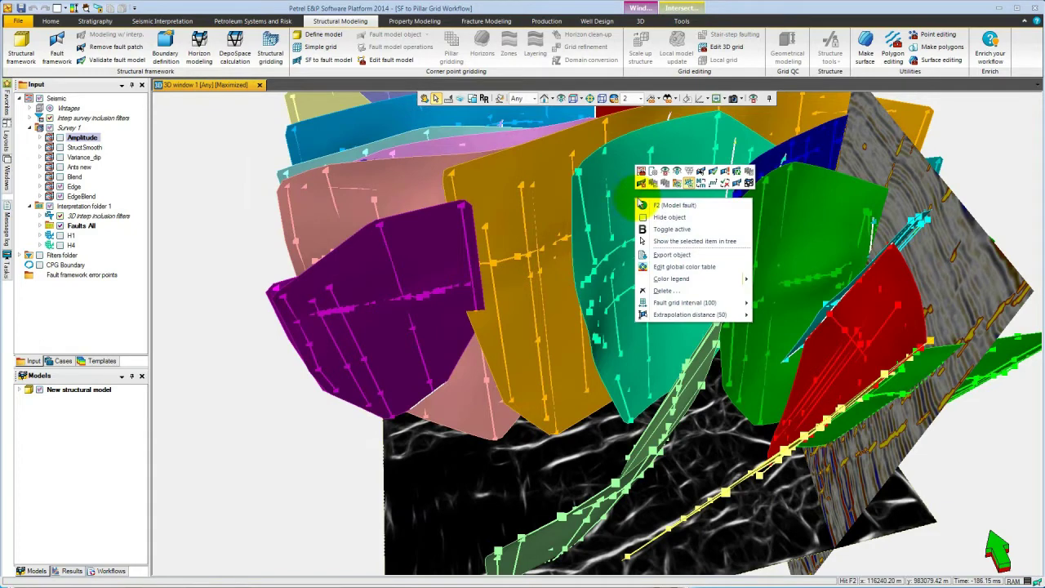
{"action": "left_click", "coordinate": [748, 185]}
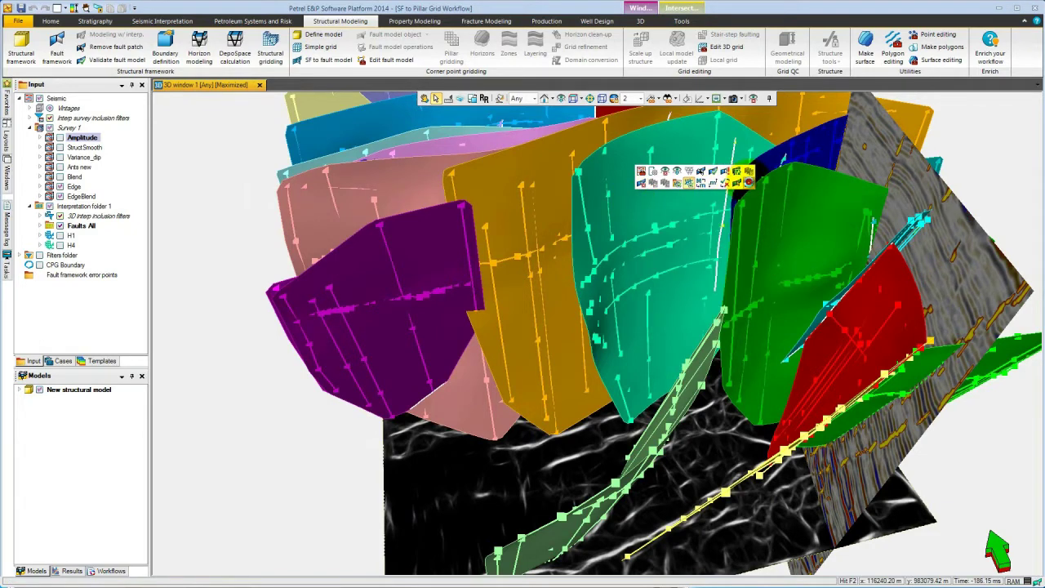
{"action": "left_click", "coordinate": [71, 235]}
{"action": "left_click", "coordinate": [345, 215]}
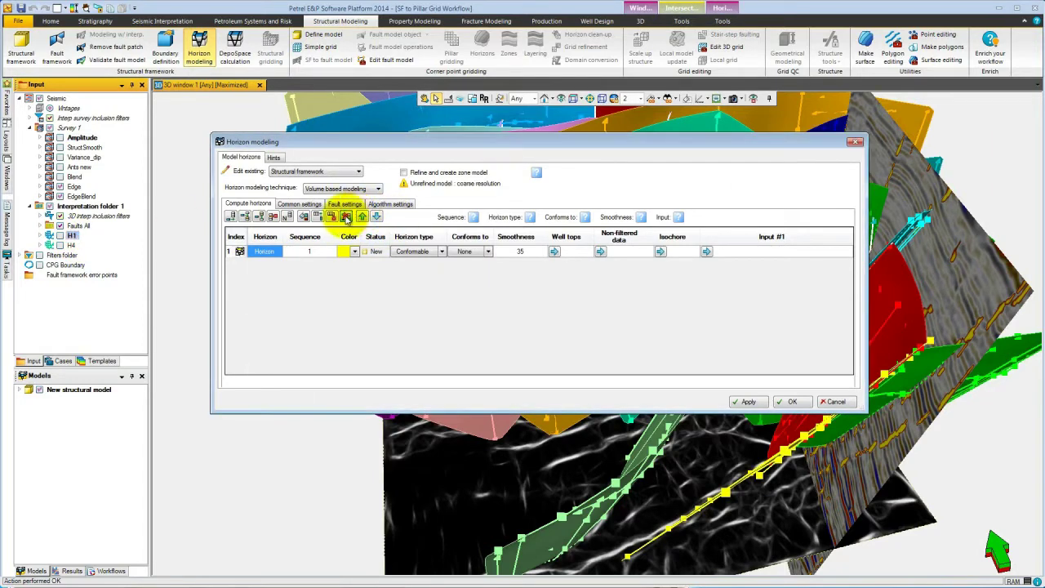
{"action": "left_click", "coordinate": [706, 252]}
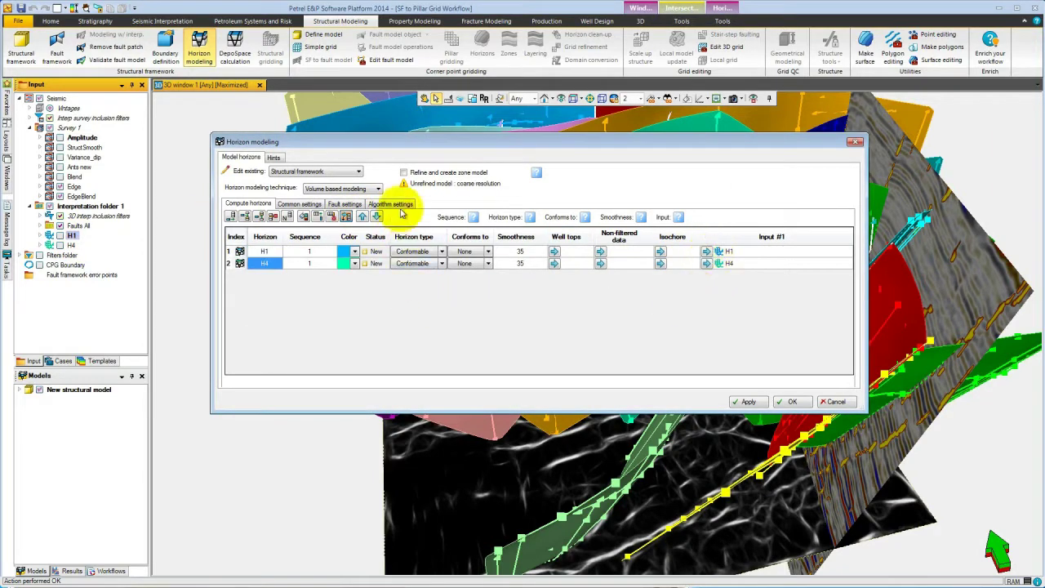
{"action": "left_click", "coordinate": [397, 208]}
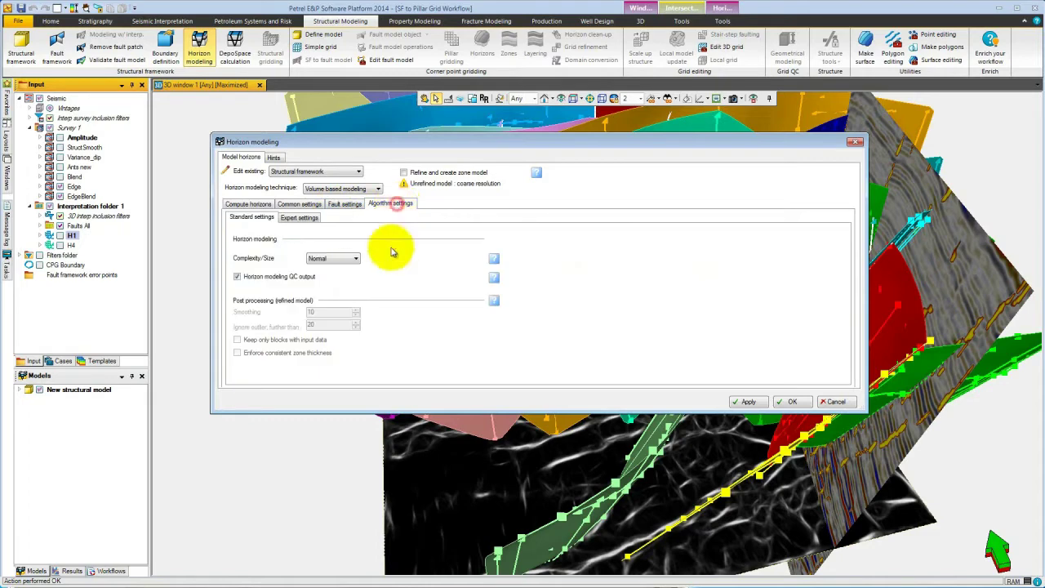
{"action": "left_click", "coordinate": [792, 401]}
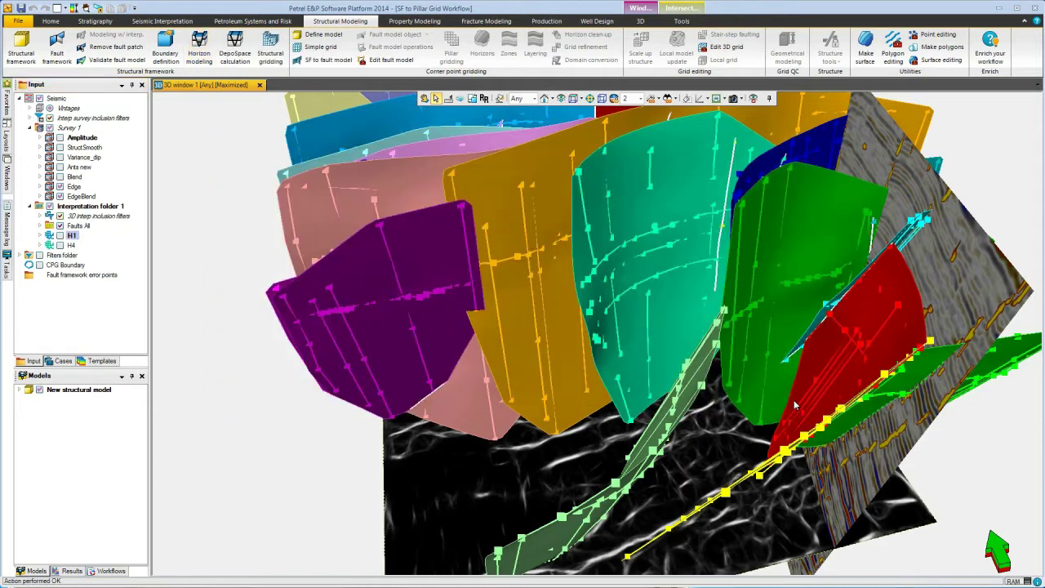
- Expand New structural model > Structural framework > Horizons and clear the 3D view
{"action": "left_click", "coordinate": [20, 390]}
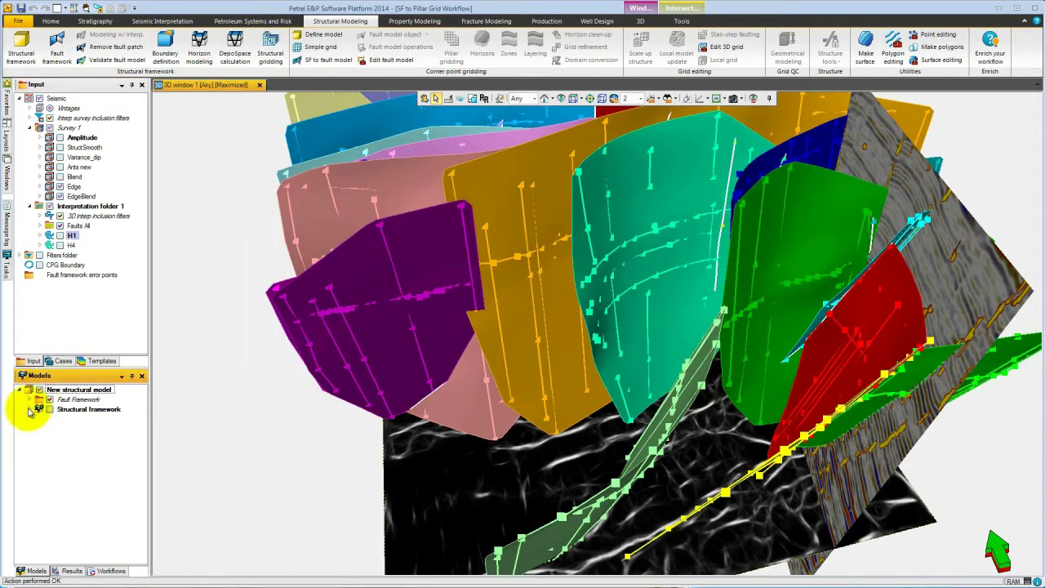
{"action": "left_click", "coordinate": [29, 408]}
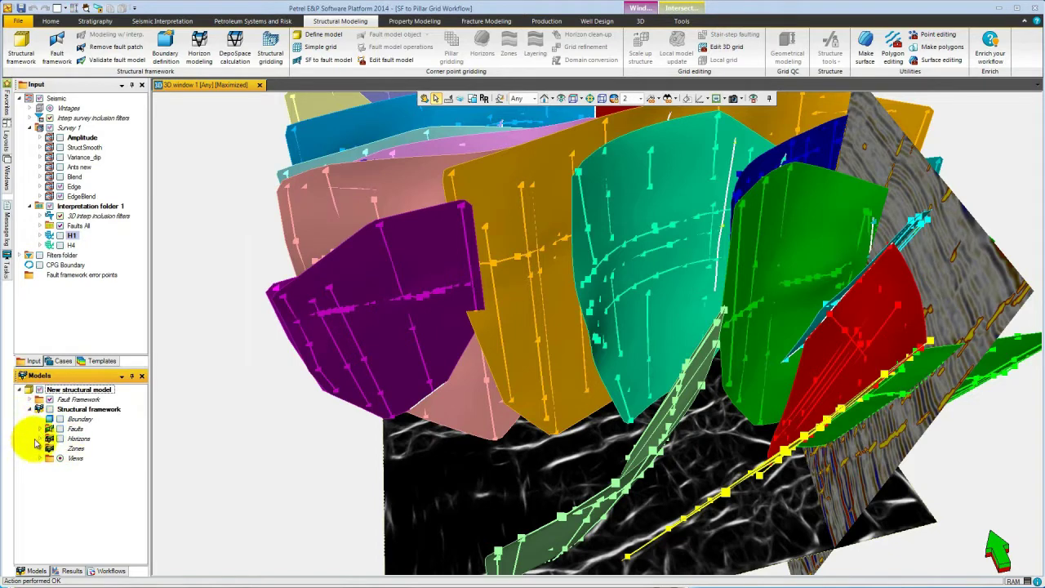
{"action": "left_click", "coordinate": [40, 439]}
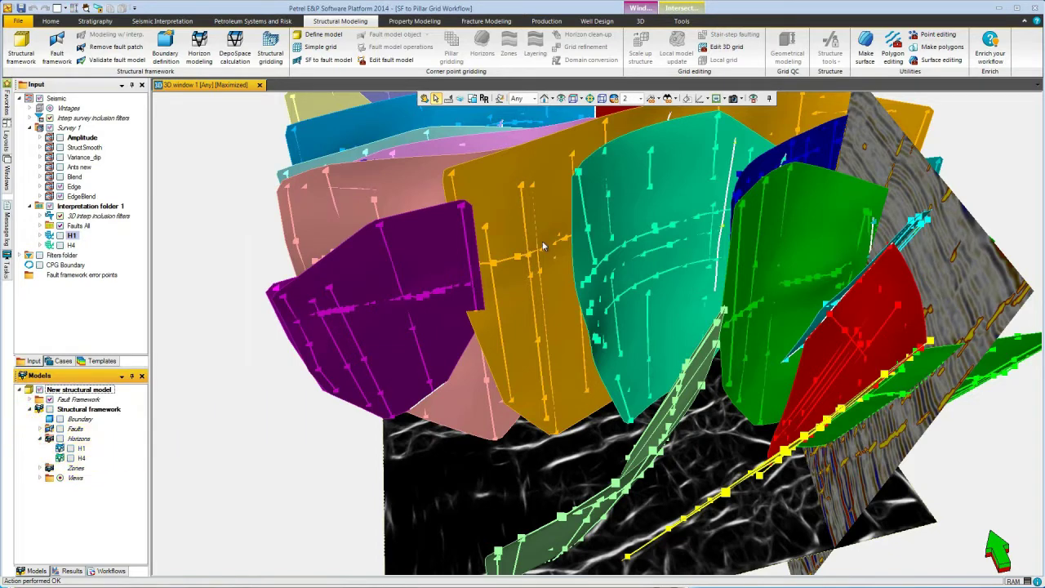
{"action": "left_click", "coordinate": [753, 99]}
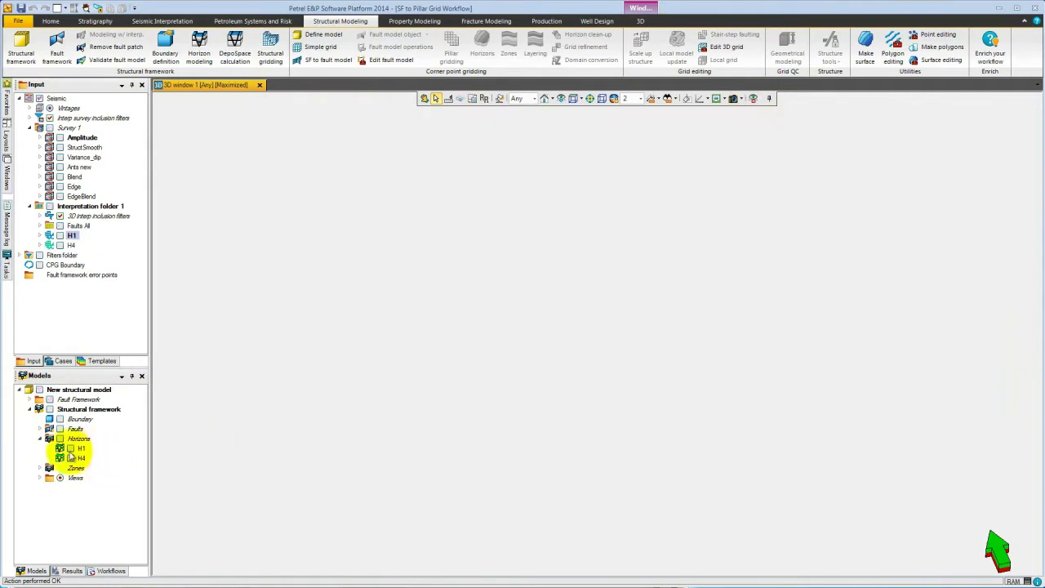
- Display the modelled H1 horizon alone with its colour table fitted to its depths
{"action": "left_click", "coordinate": [70, 449]}
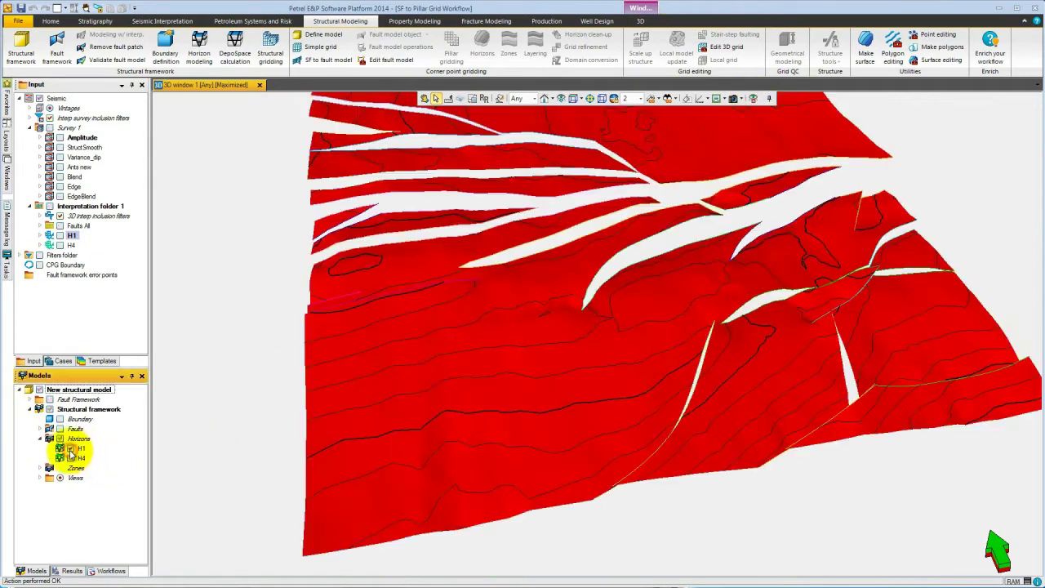
{"action": "right_click", "coordinate": [492, 336]}
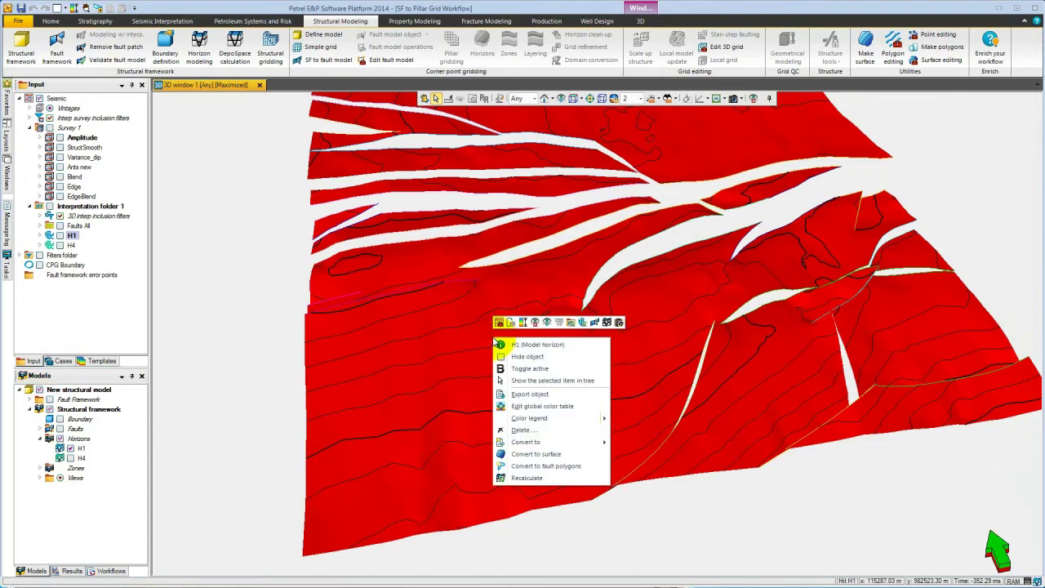
{"action": "left_click", "coordinate": [527, 323]}
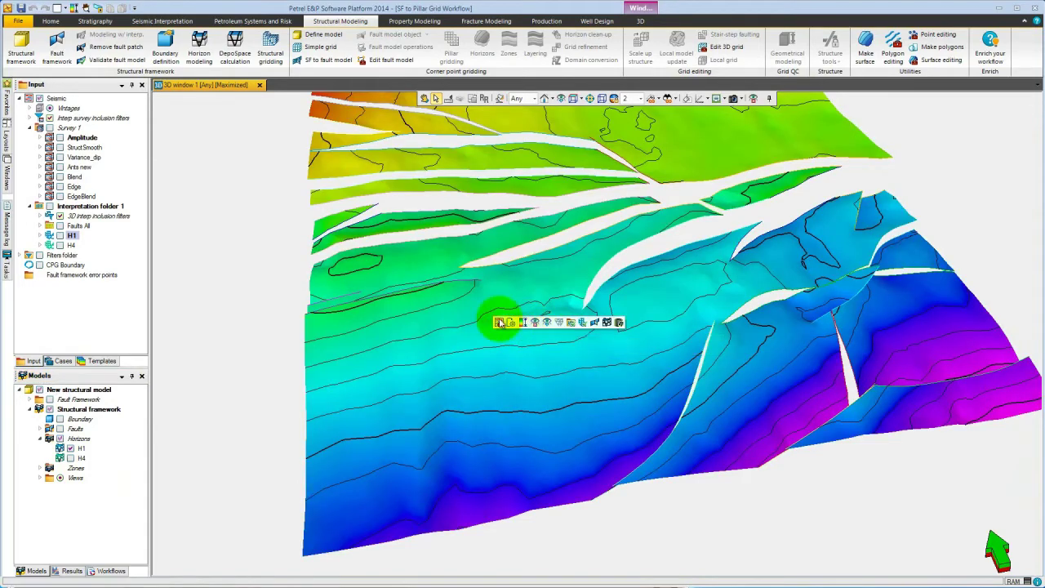
{"action": "mouse_move", "coordinate": [490, 296]}
{"action": "left_mouse_down"}
{"action": "mouse_move", "coordinate": [439, 310]}
{"action": "mouse_move", "coordinate": [392, 296]}
{"action": "mouse_move", "coordinate": [494, 287]}
{"action": "mouse_move", "coordinate": [495, 296]}
{"action": "left_mouse_up"}
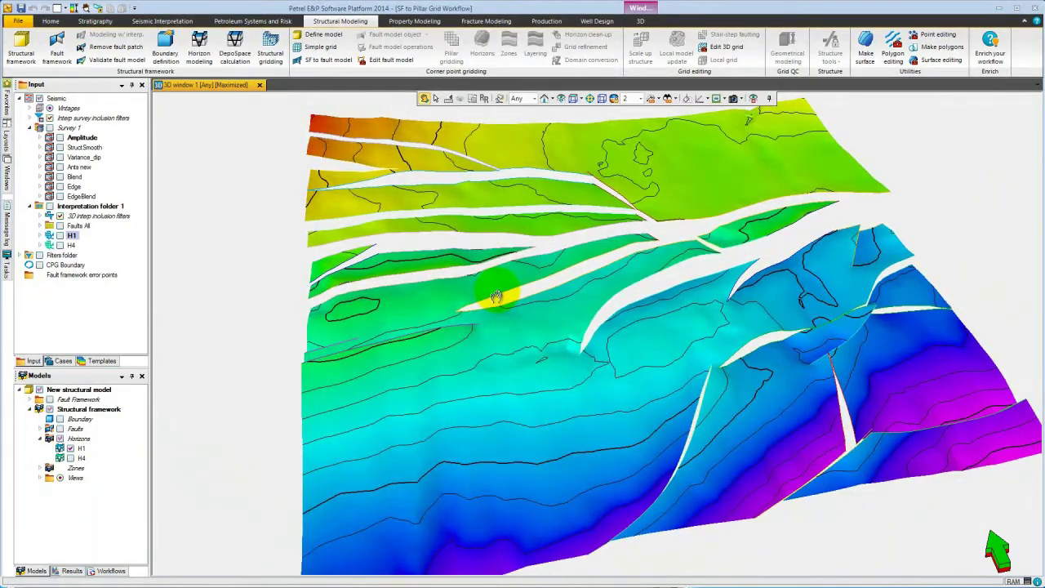
- Swap the H1 display for H4 and open horizon modelling from H4's options
{"action": "left_click", "coordinate": [70, 448]}
{"action": "left_click", "coordinate": [71, 458]}
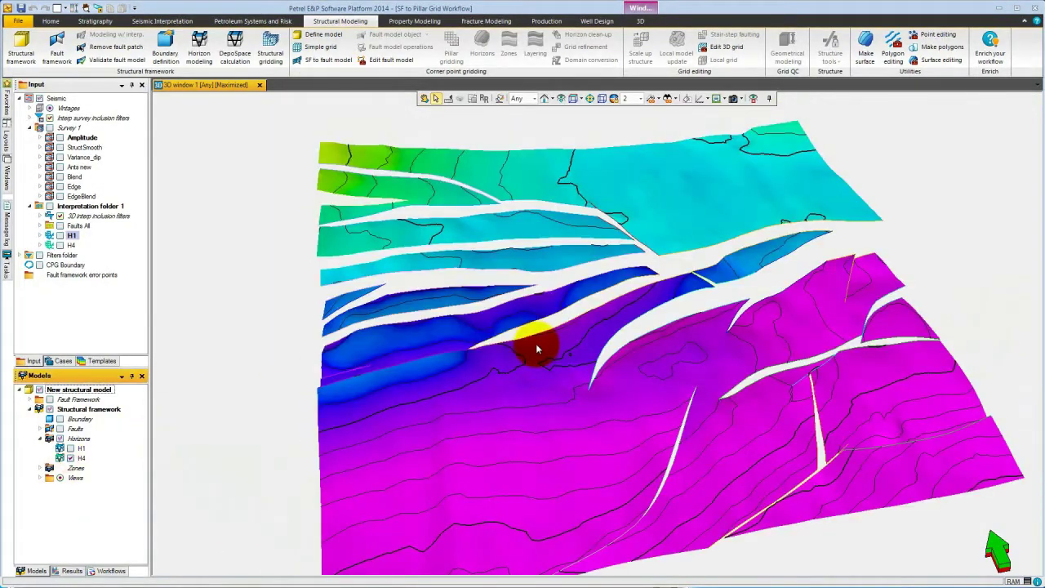
{"action": "left_click_drag", "start_coordinate": [536, 349], "coordinate": [515, 345]}
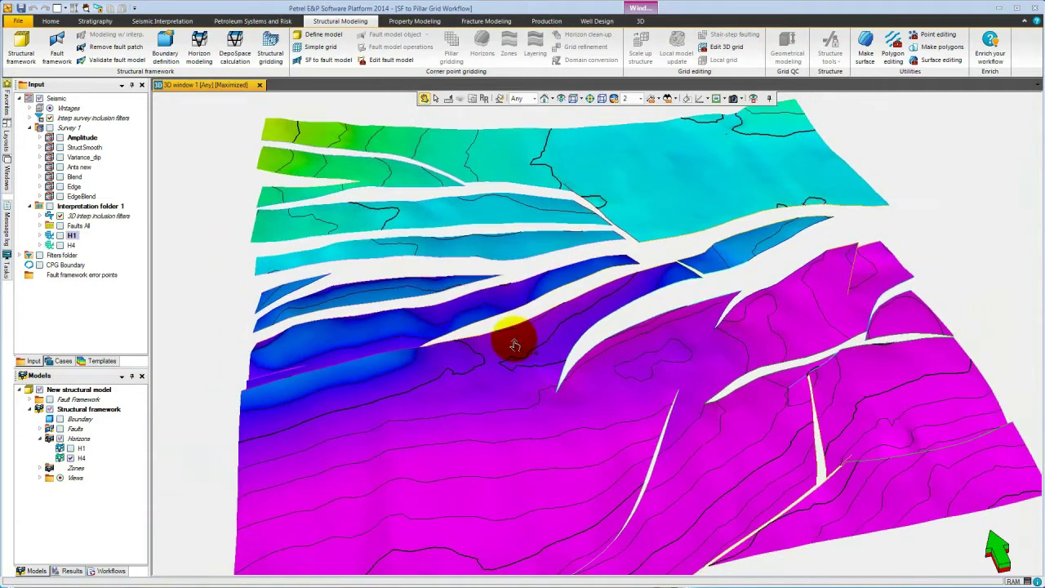
{"action": "right_click", "coordinate": [671, 200]}
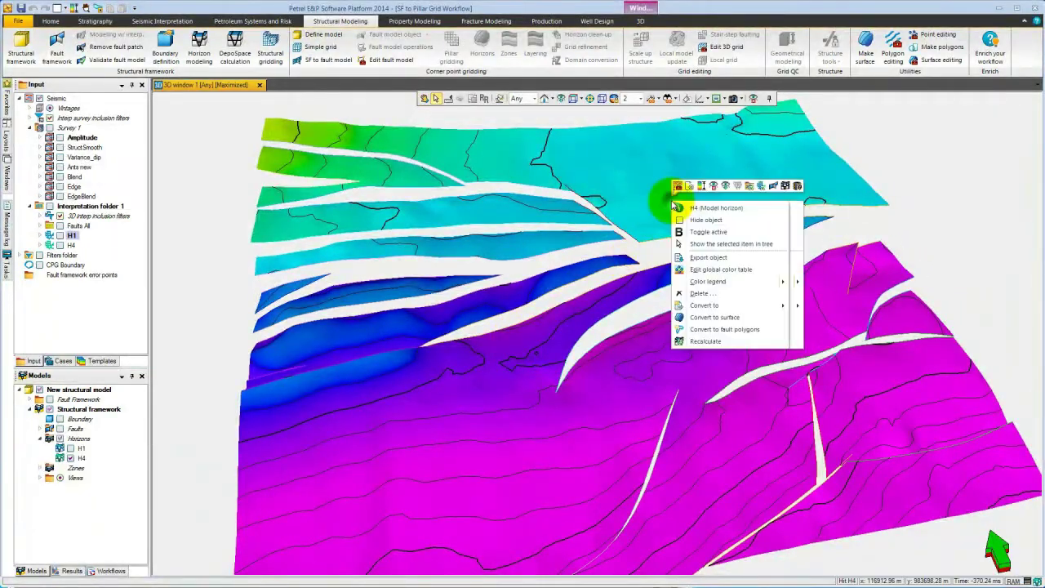
{"action": "left_click", "coordinate": [784, 187]}
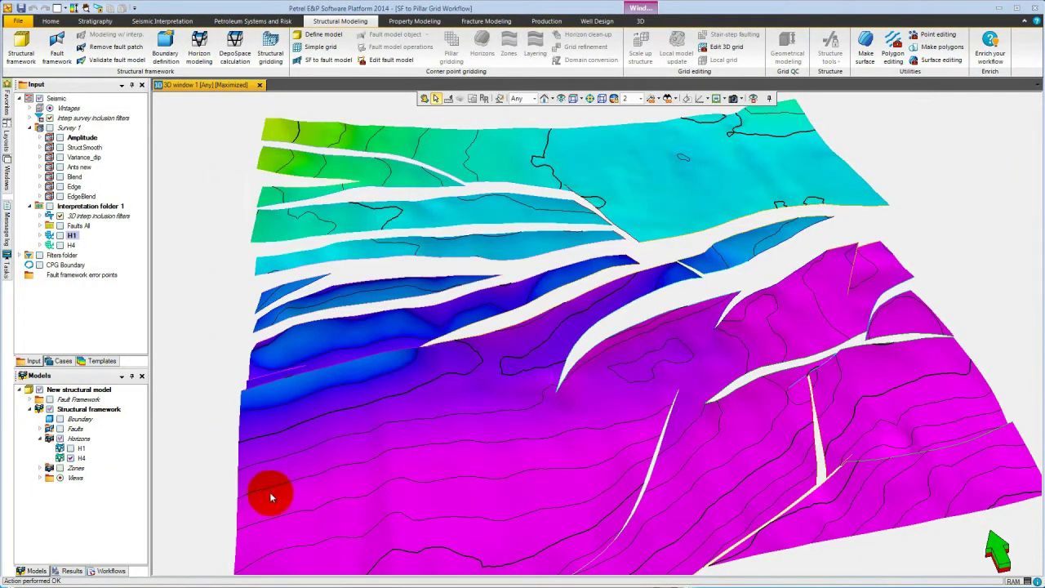
- Display the H1-H4 zone body topped by the H1 horizon and tilt to see its thickness
{"action": "left_click", "coordinate": [40, 468]}
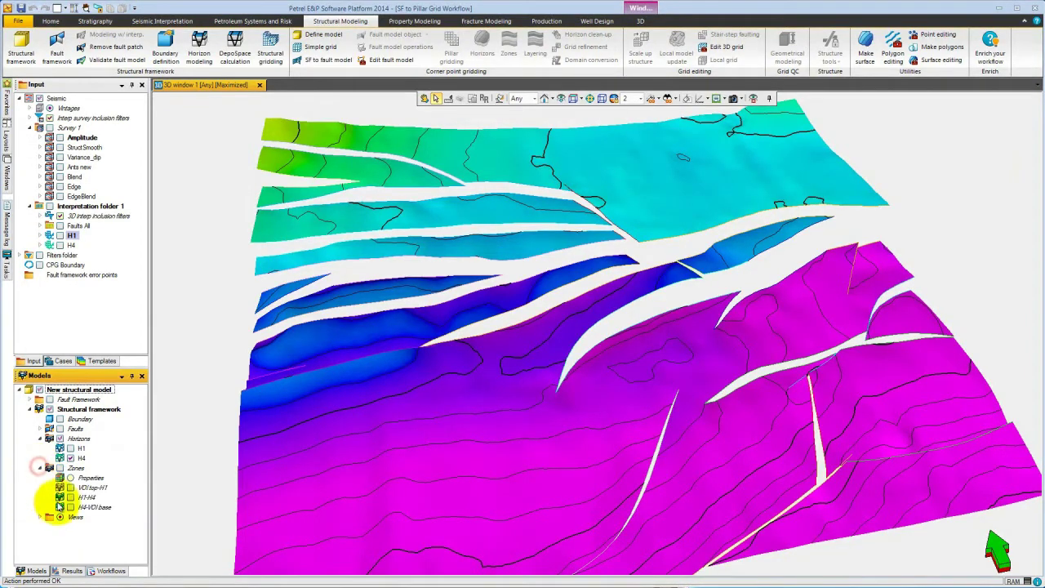
{"action": "left_click", "coordinate": [71, 497]}
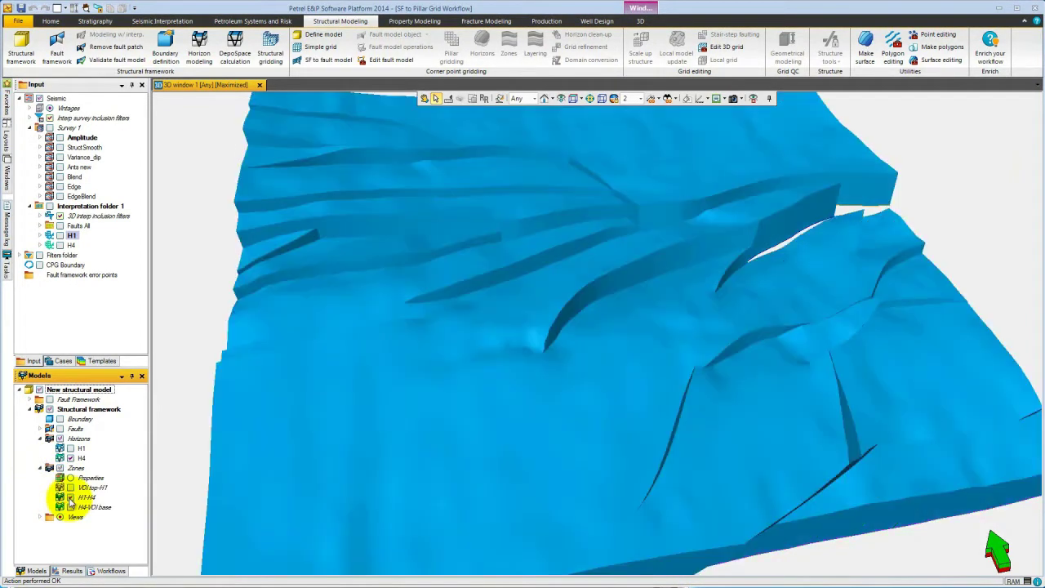
{"action": "left_click", "coordinate": [70, 448]}
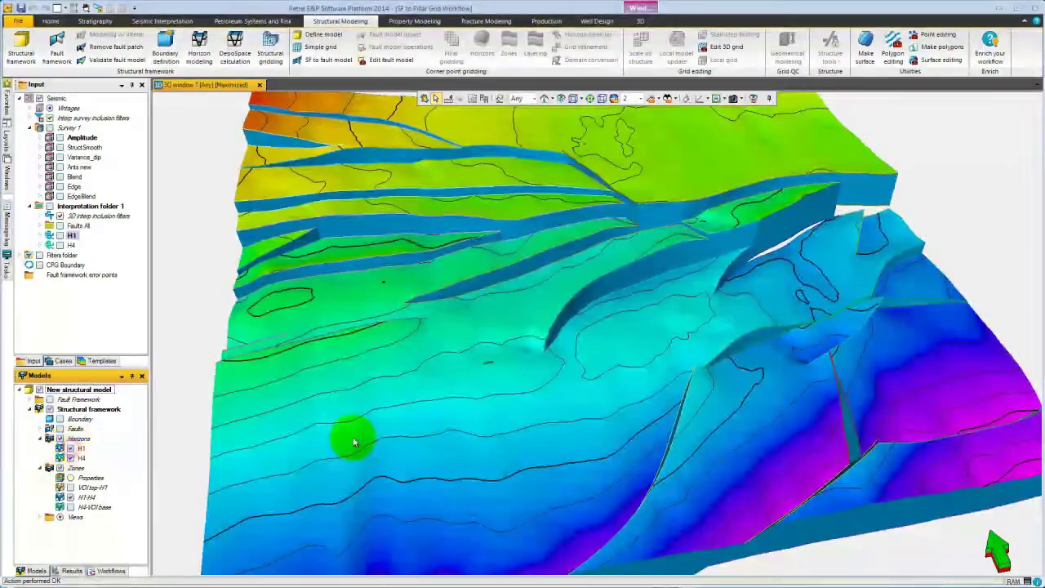
{"action": "left_click_drag", "start_coordinate": [437, 408], "coordinate": [597, 435]}
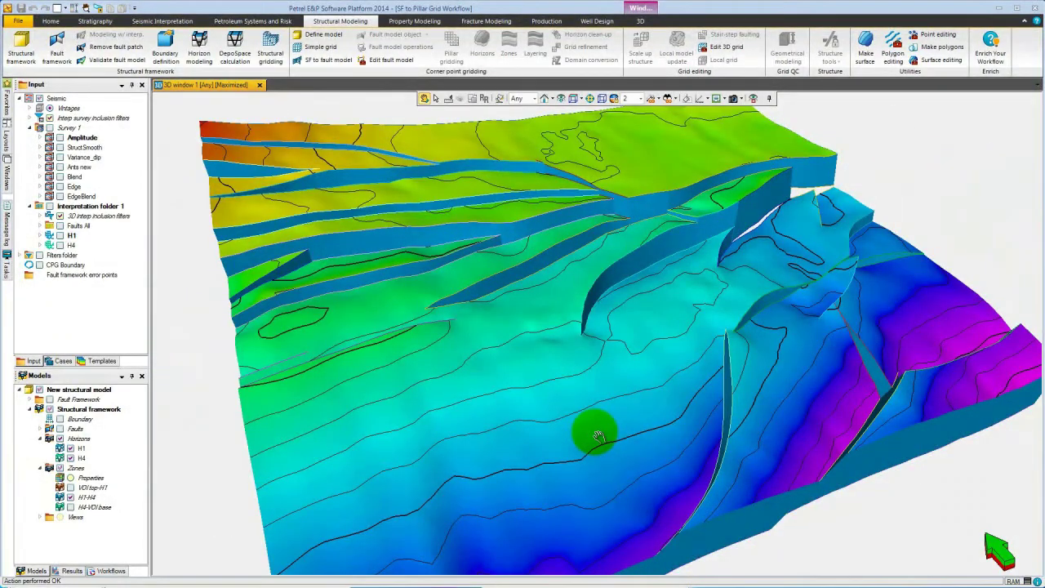
{"action": "left_click_drag", "start_coordinate": [599, 435], "coordinate": [579, 390]}
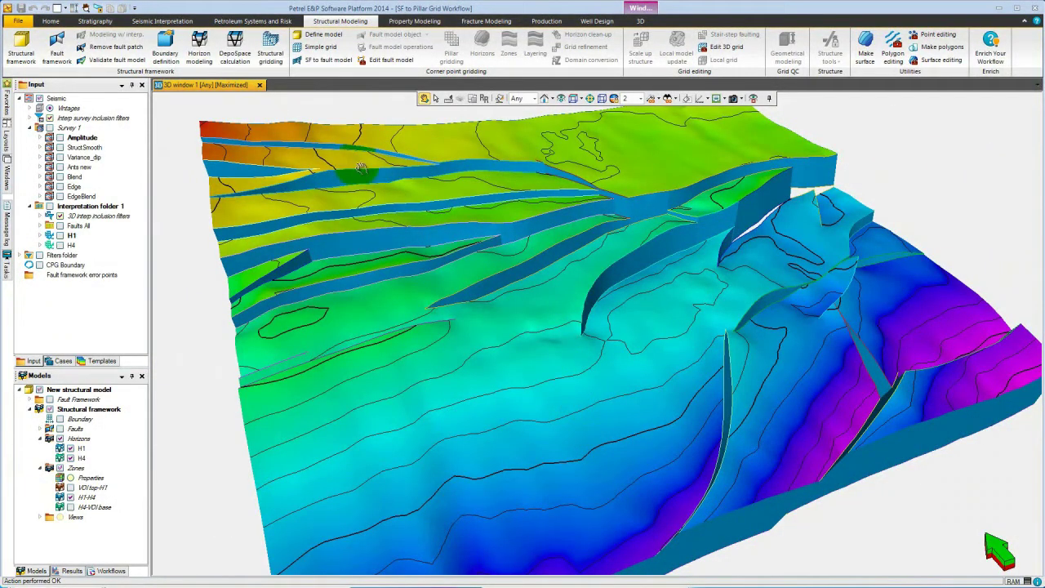
- Convert the structural framework between H1 and H4 into a fault model, accepting the warning
{"action": "left_click", "coordinate": [327, 62]}
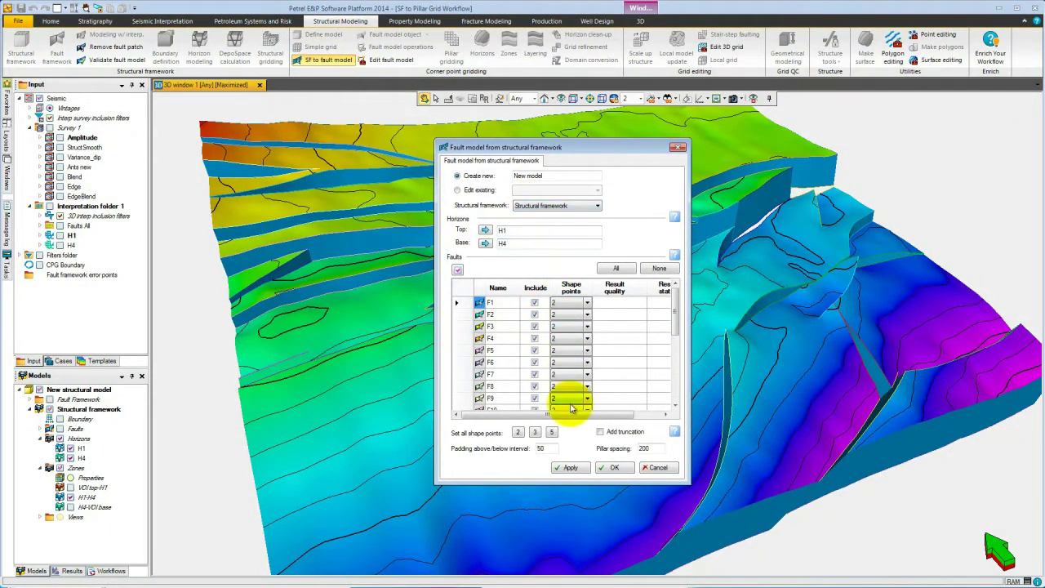
{"action": "left_click", "coordinate": [608, 467]}
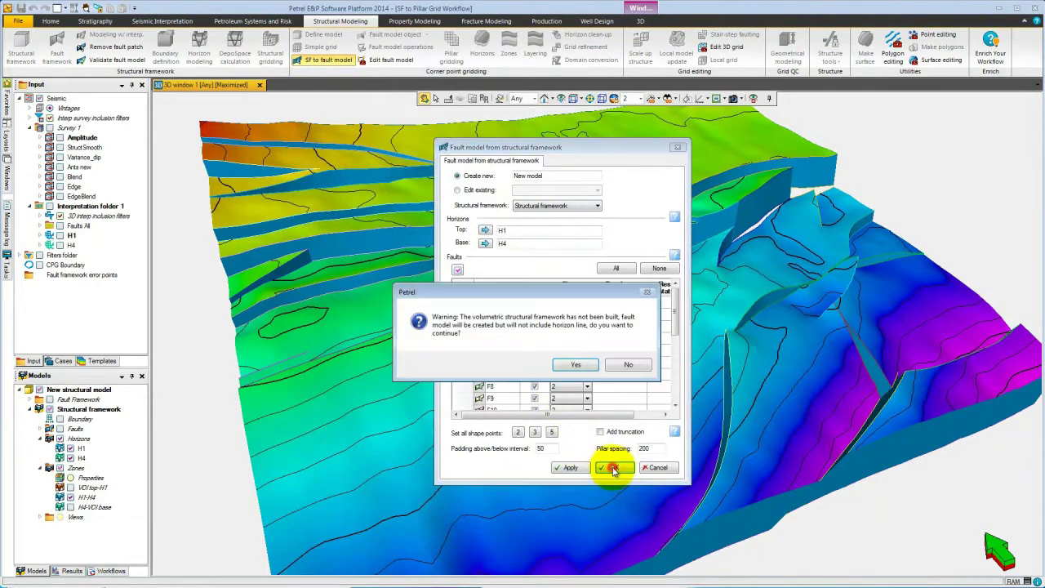
{"action": "left_click", "coordinate": [577, 365]}
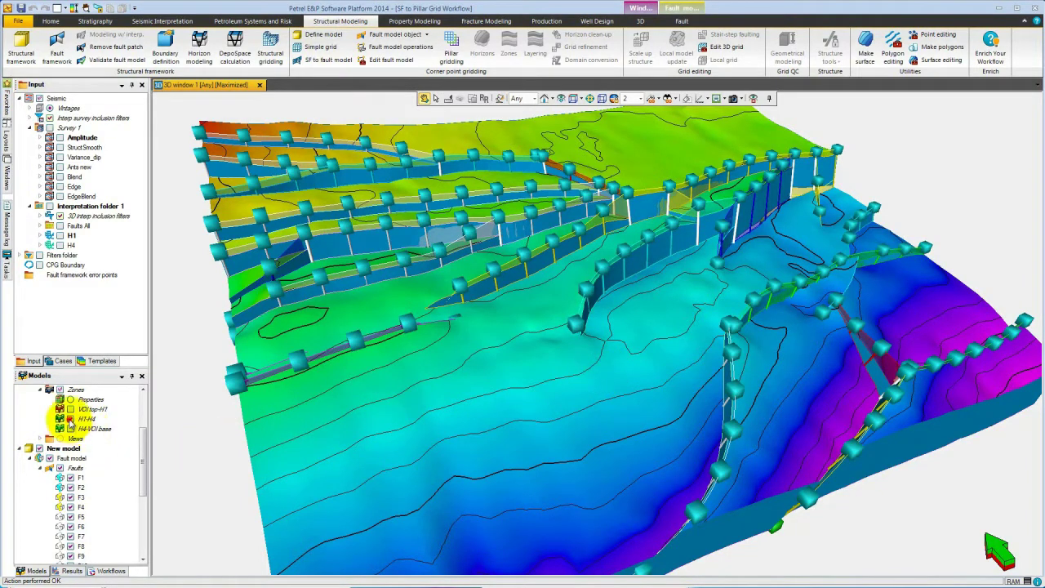
- Hide the framework horizons and orbit the view to inspect the fault model's pillars
{"action": "left_click", "coordinate": [69, 421]}
{"action": "scroll", "coordinate": [145, 439], "scroll_direction": "up", "scroll_amount": 2}
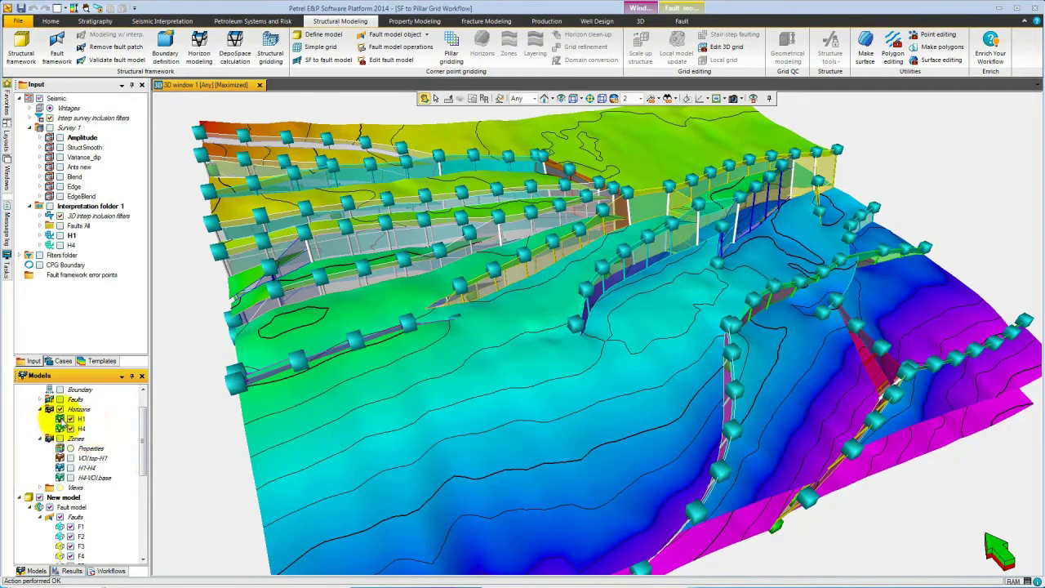
{"action": "left_click", "coordinate": [50, 409]}
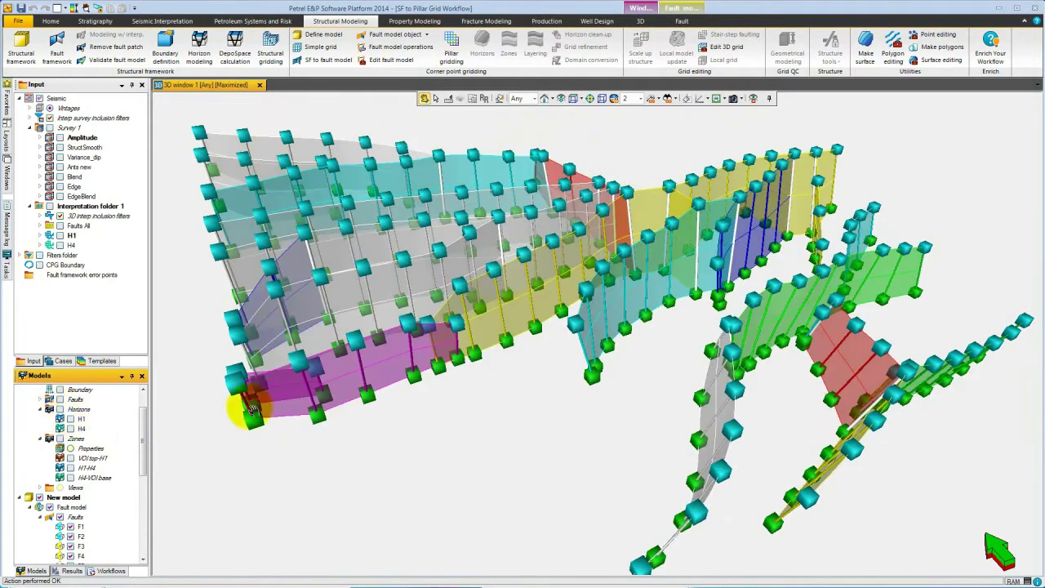
{"action": "left_click_drag", "start_coordinate": [729, 347], "coordinate": [611, 345]}
{"action": "left_click_drag", "start_coordinate": [751, 467], "coordinate": [595, 286]}
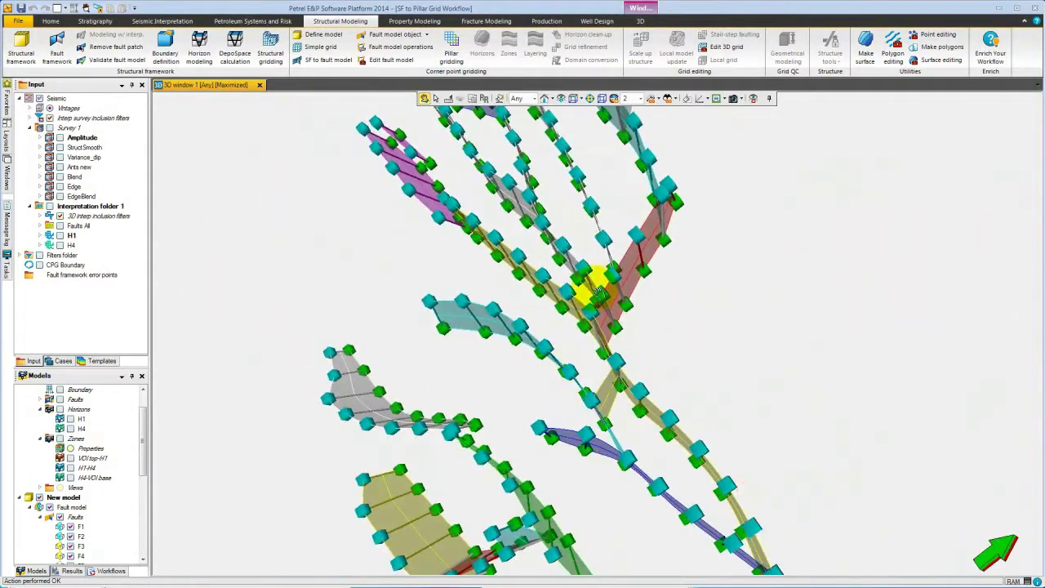
{"action": "left_click_drag", "start_coordinate": [478, 408], "coordinate": [833, 426]}
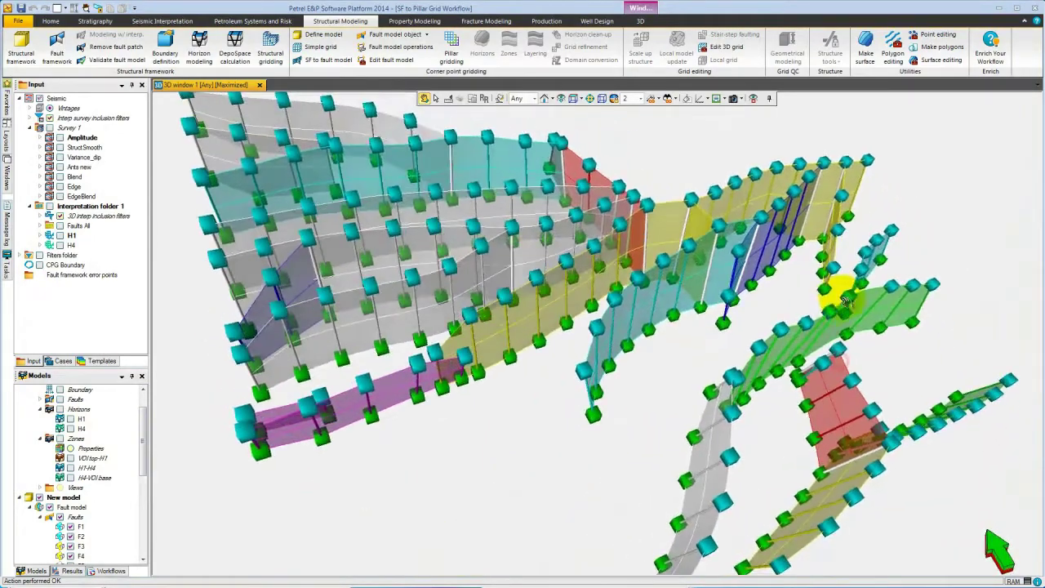
{"action": "left_click_drag", "start_coordinate": [566, 408], "coordinate": [632, 345]}
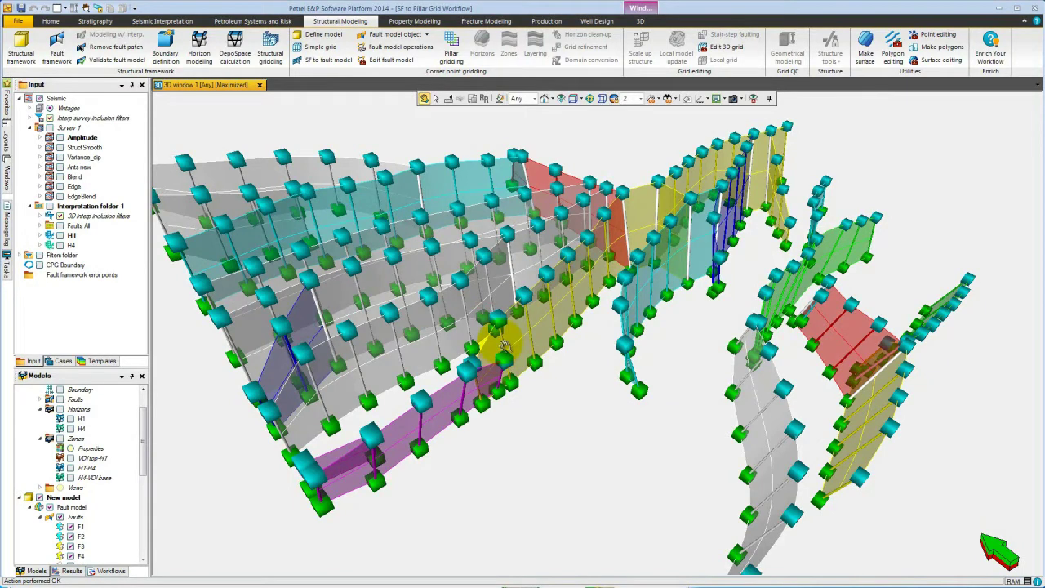
- Start editing the fault model from fault F11 and try deleting a pillar node on the pink fault
{"action": "right_click", "coordinate": [450, 397]}
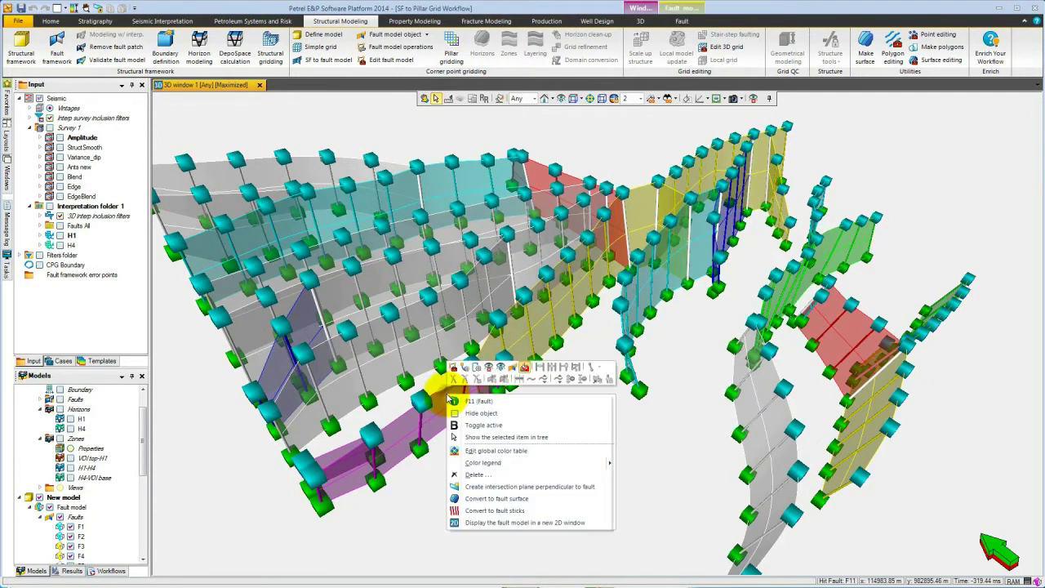
{"action": "left_click", "coordinate": [454, 369]}
{"action": "left_click_drag", "start_coordinate": [469, 249], "coordinate": [861, 111]}
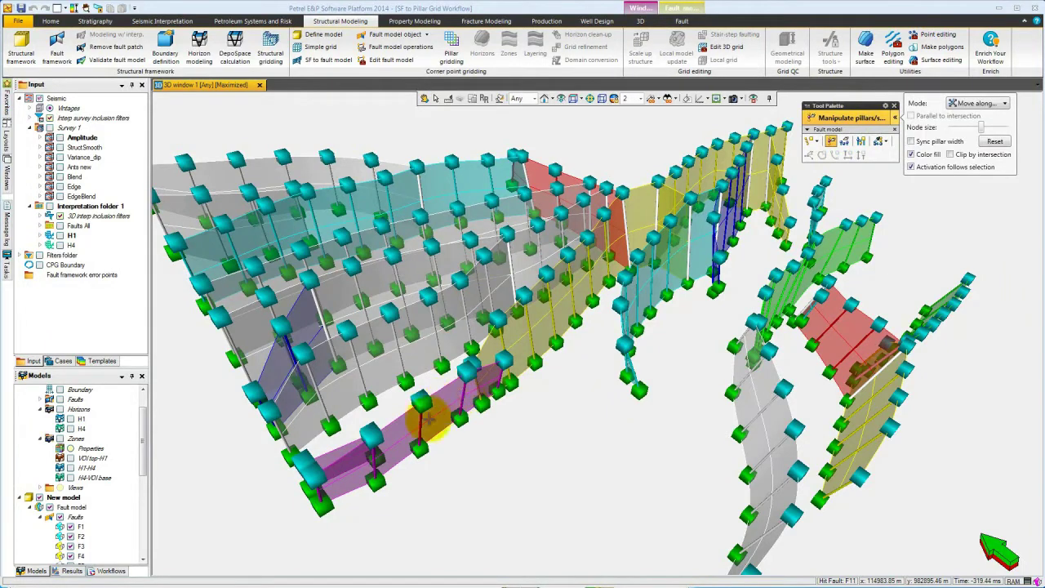
{"action": "left_click", "coordinate": [333, 451]}
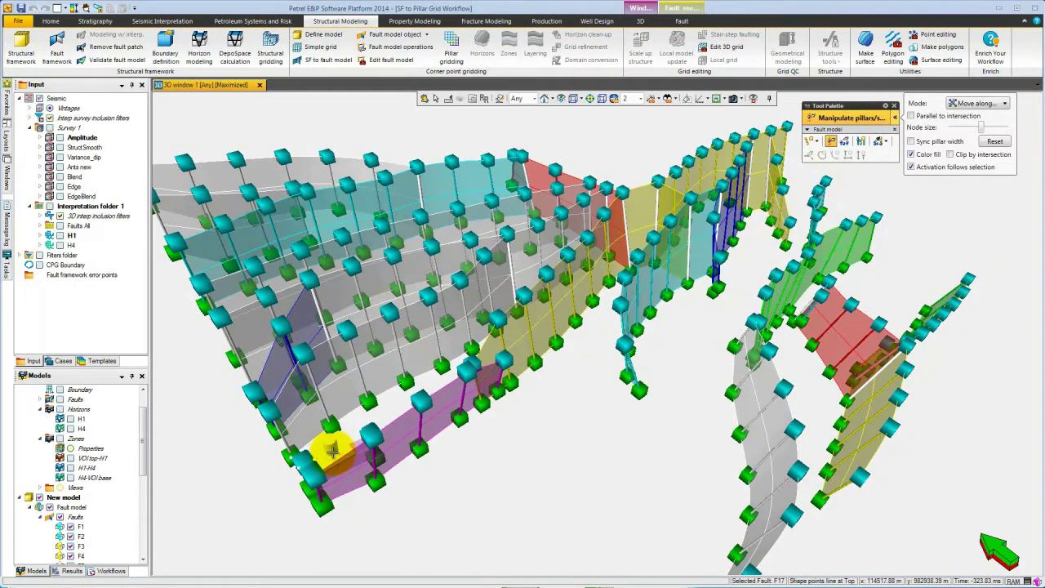
{"action": "key", "text": "Delete"}
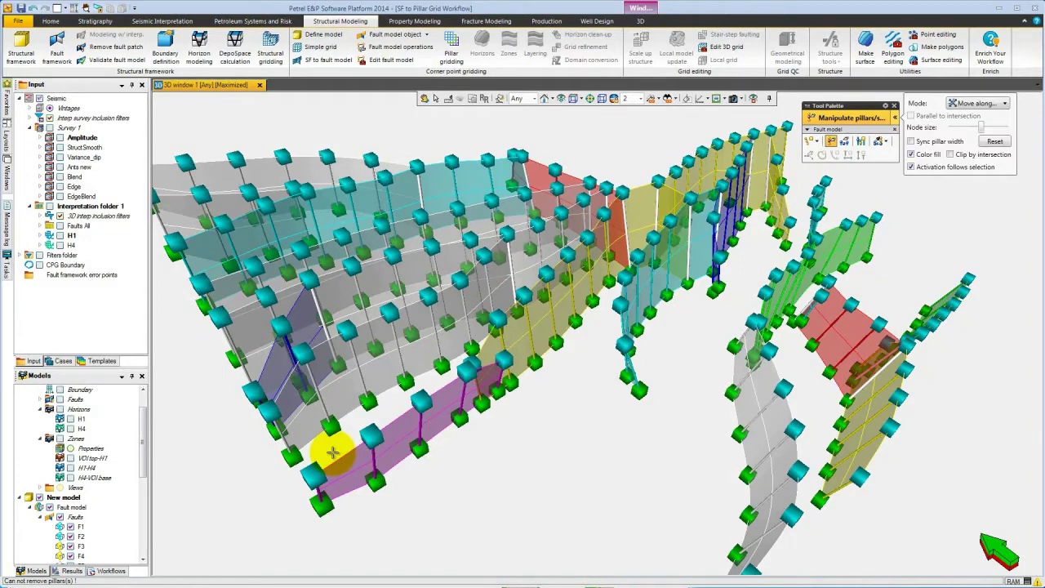
- Move a shape point on F11, set its pillars to Vertical pillar, then undo both changes
{"action": "left_click", "coordinate": [500, 378]}
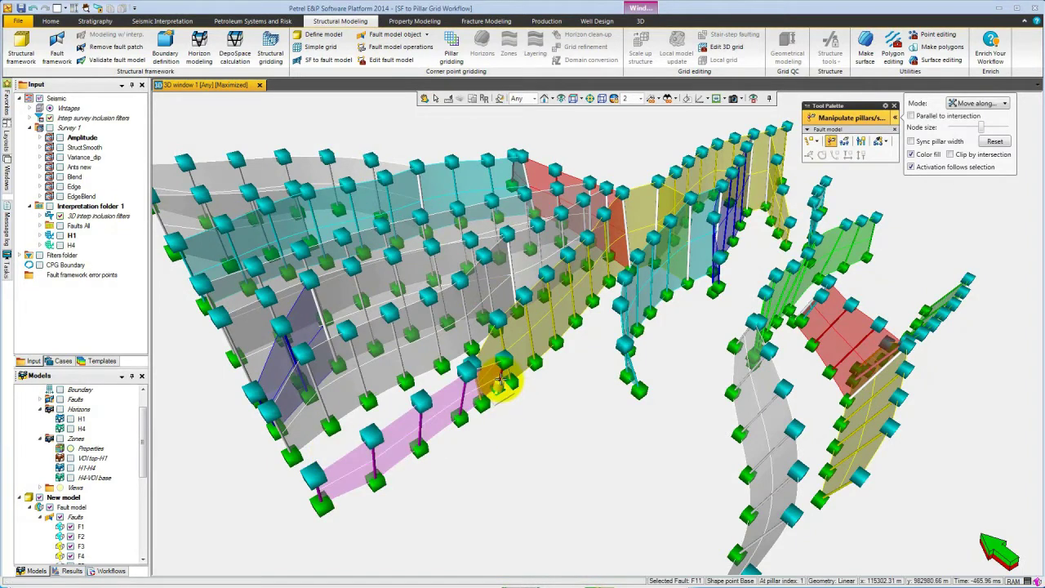
{"action": "left_click_drag", "start_coordinate": [499, 378], "coordinate": [440, 387]}
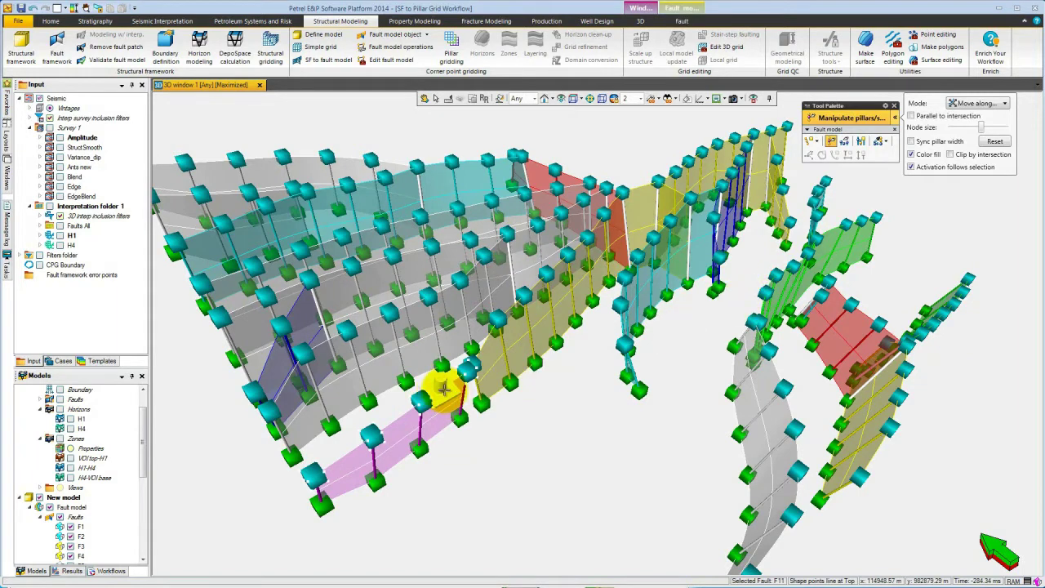
{"action": "right_click", "coordinate": [444, 390]}
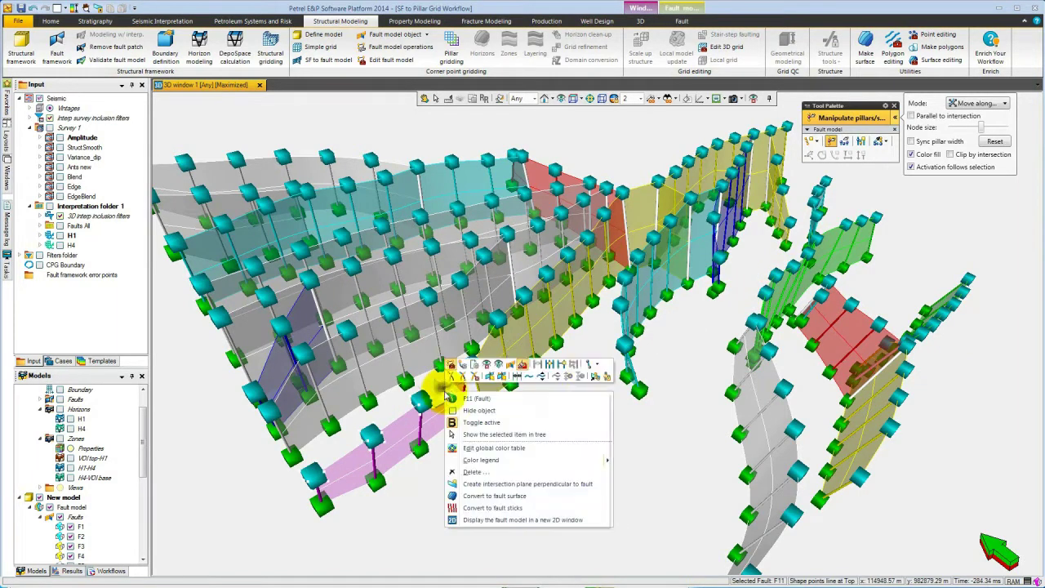
{"action": "left_click", "coordinate": [595, 364]}
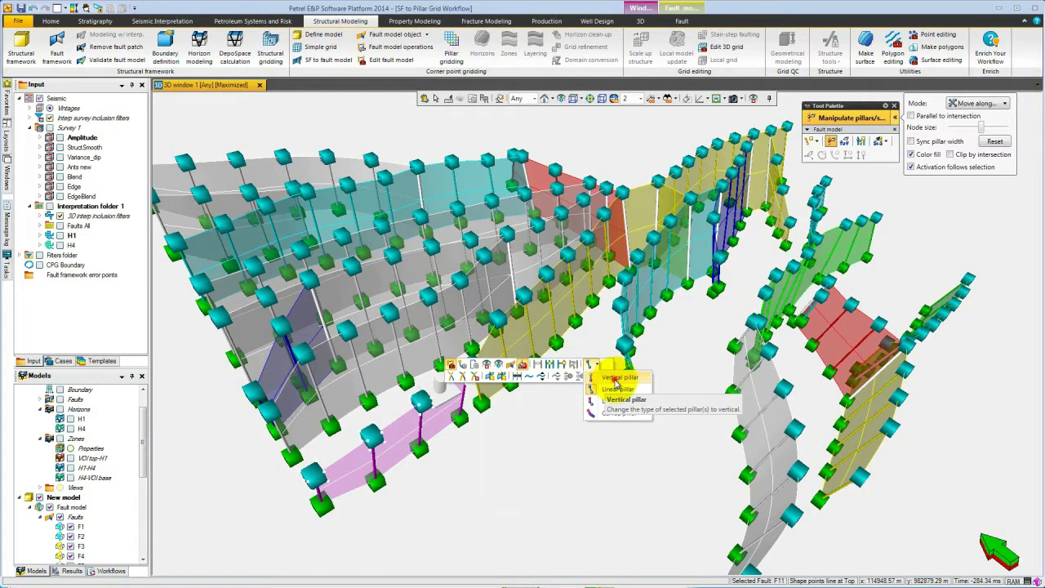
{"action": "left_click", "coordinate": [616, 381]}
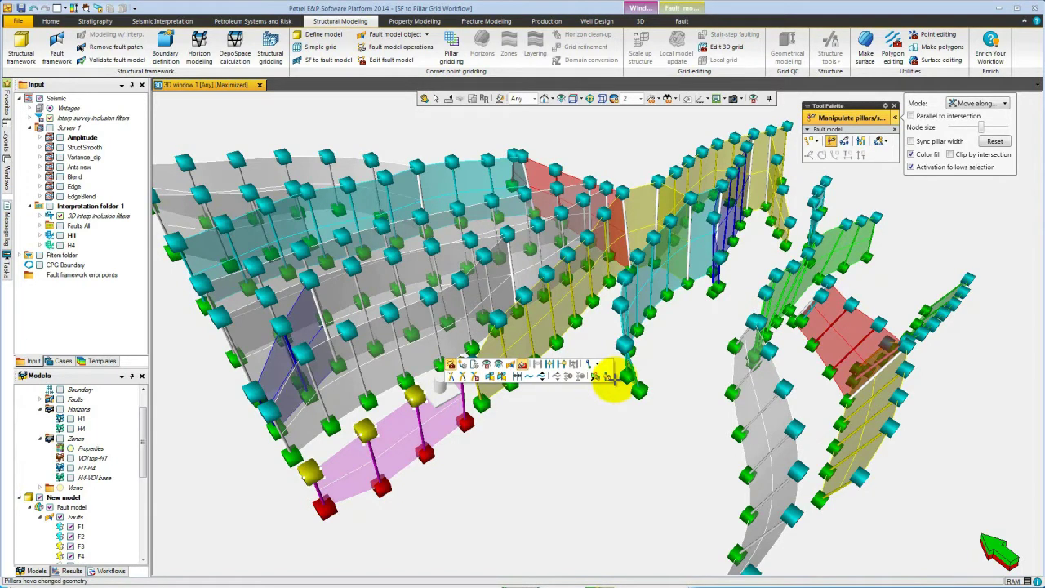
{"action": "key", "text": "ctrl+z"}
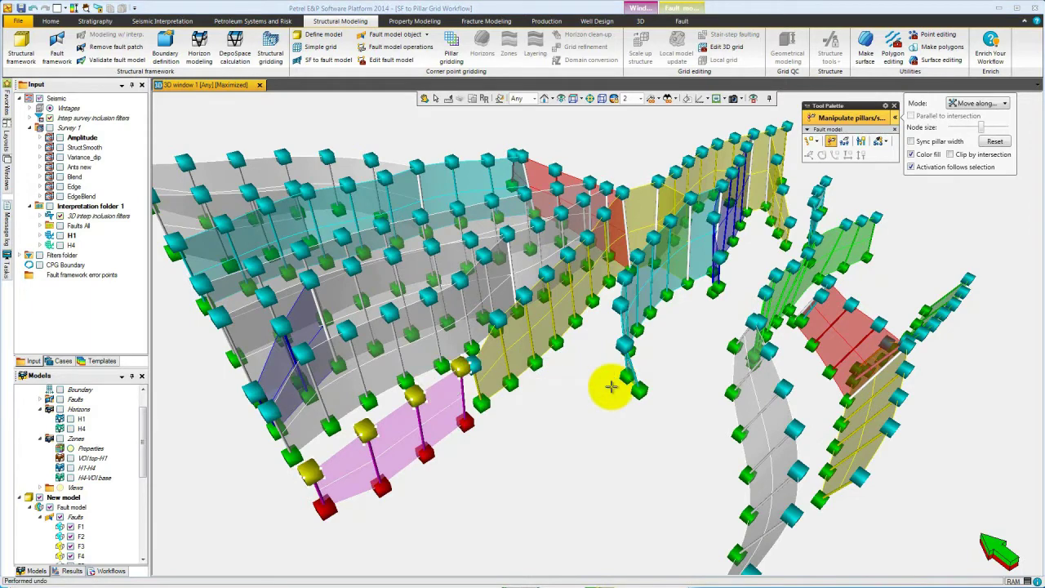
{"action": "key", "text": "ctrl+z"}
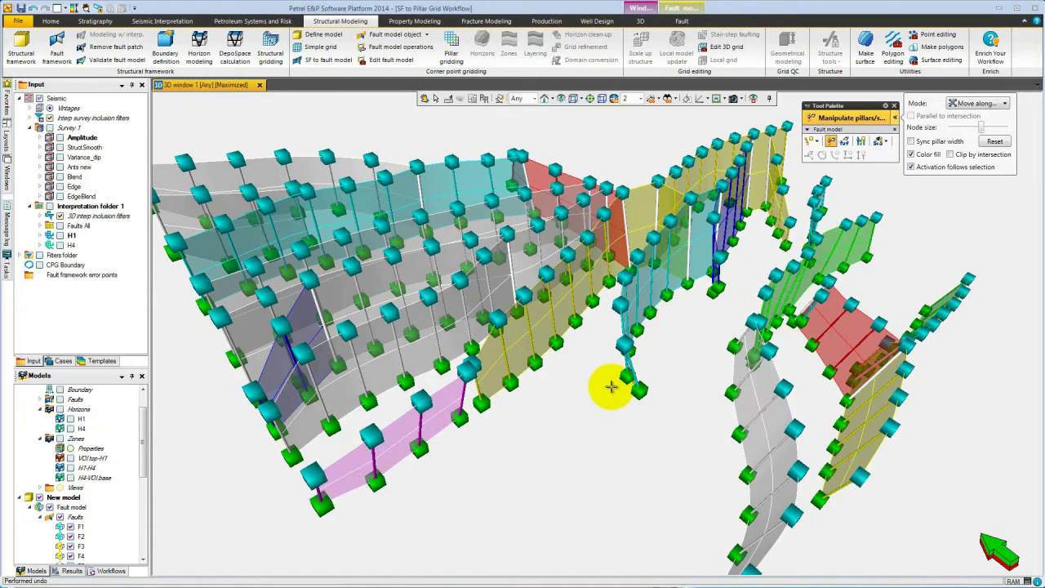
- Delete a pillar on fault F19
{"action": "key", "text": "v"}
{"action": "left_click_drag", "start_coordinate": [817, 308], "coordinate": [616, 411]}
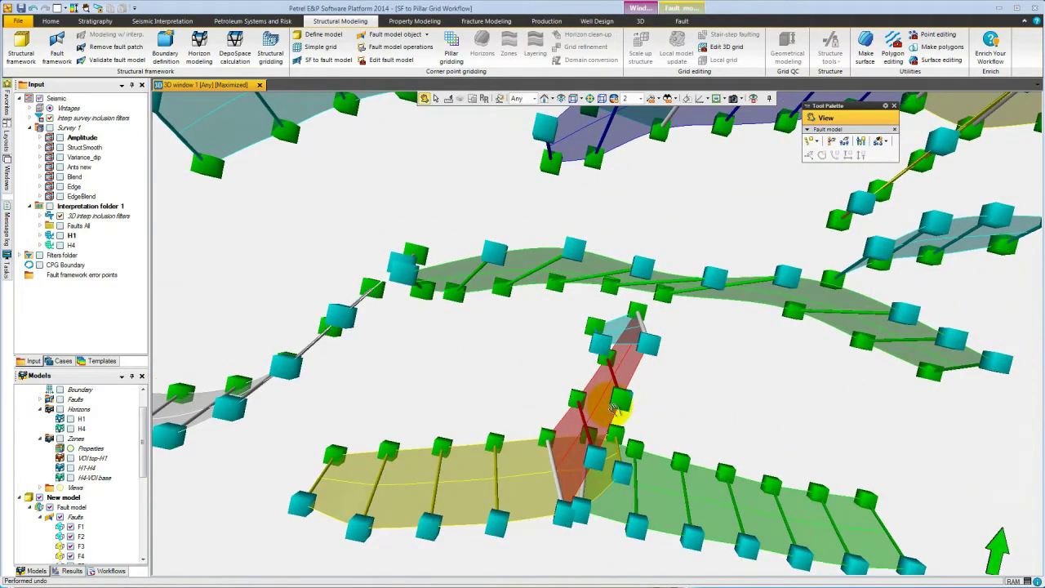
{"action": "left_click", "coordinate": [827, 144]}
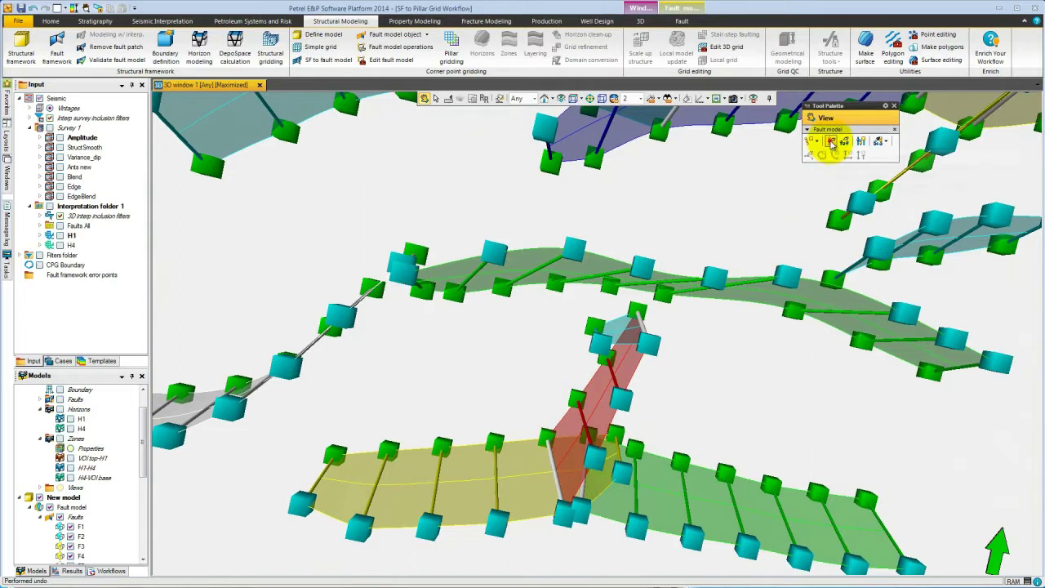
{"action": "left_click", "coordinate": [628, 344]}
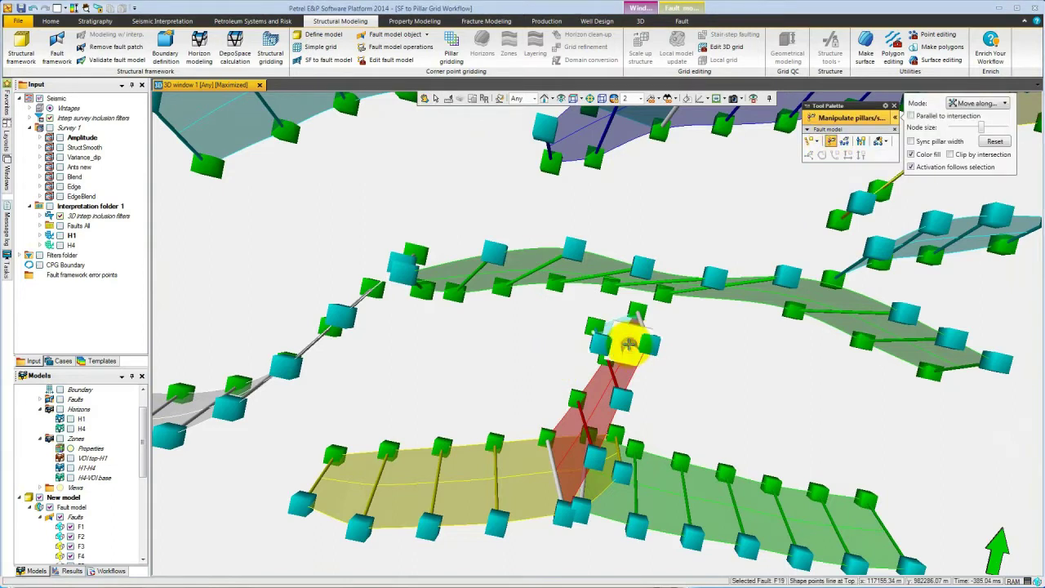
{"action": "key", "text": "Delete"}
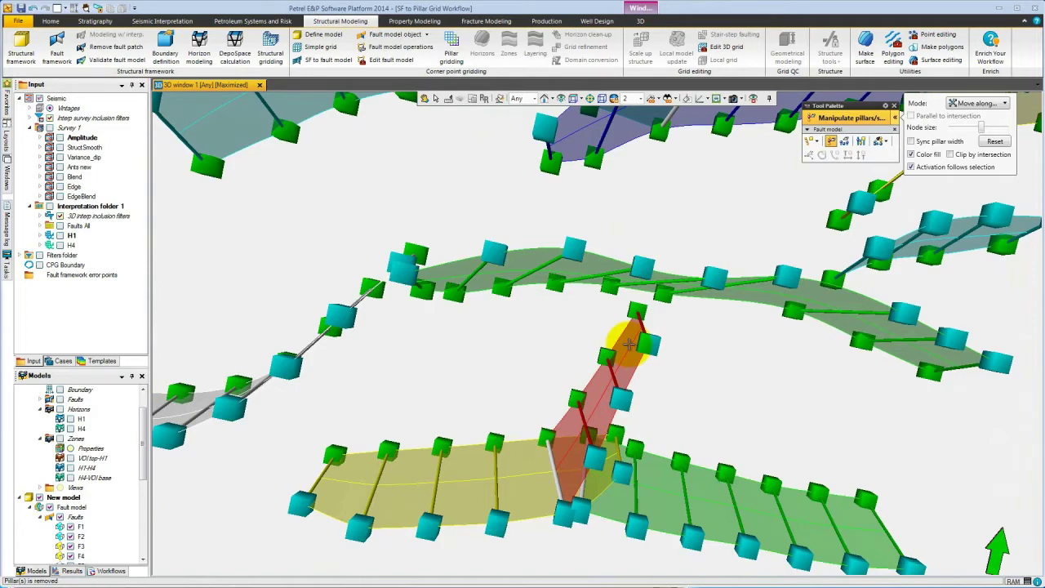
- Connect the red fault's pillar to fault F14, then open a new 2D window
{"action": "key", "text": "Escape"}
{"action": "left_click_drag", "start_coordinate": [686, 392], "coordinate": [640, 343]}
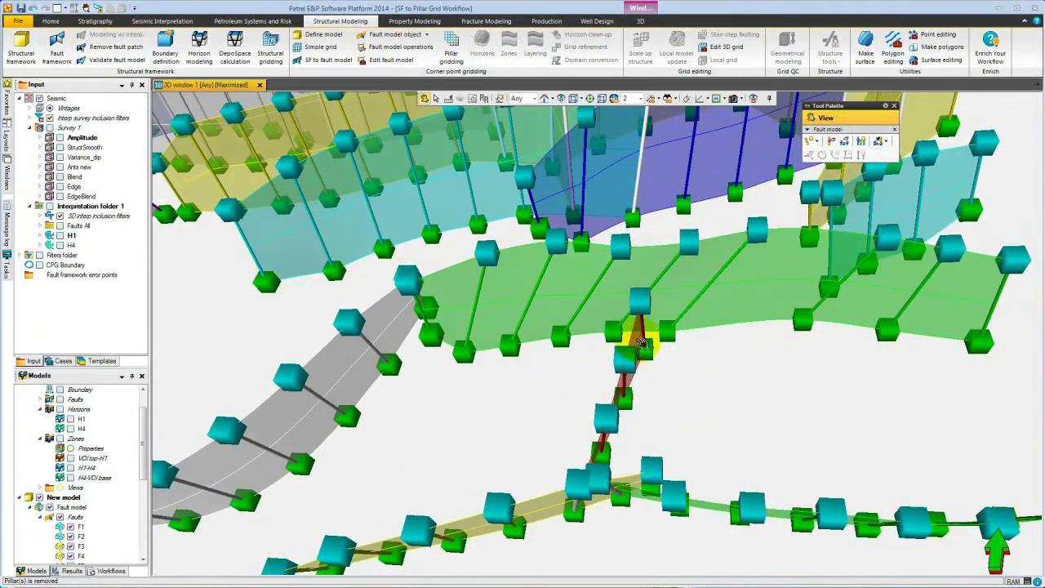
{"action": "left_click", "coordinate": [641, 298]}
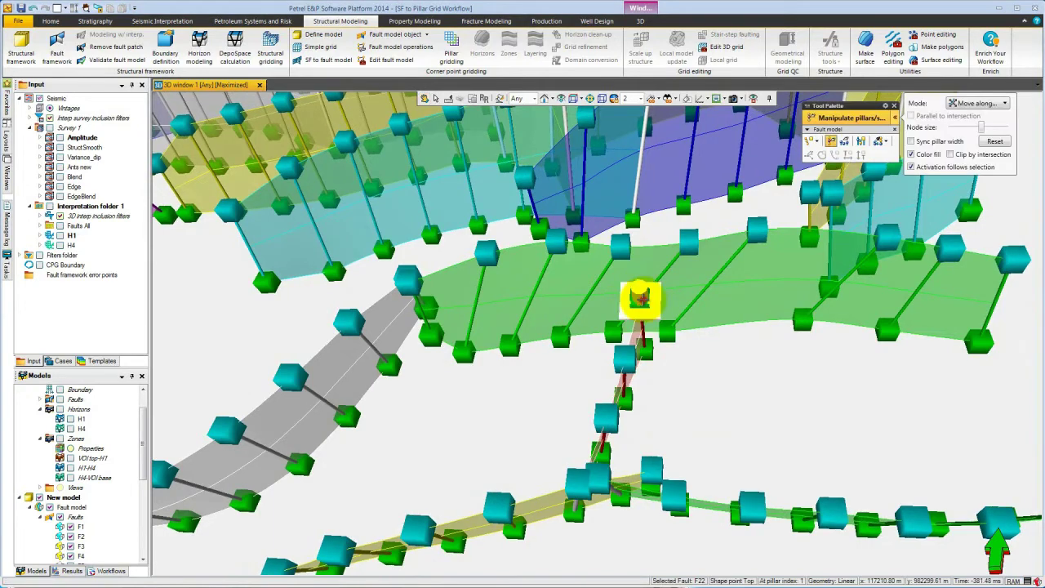
{"action": "left_click", "coordinate": [690, 240]}
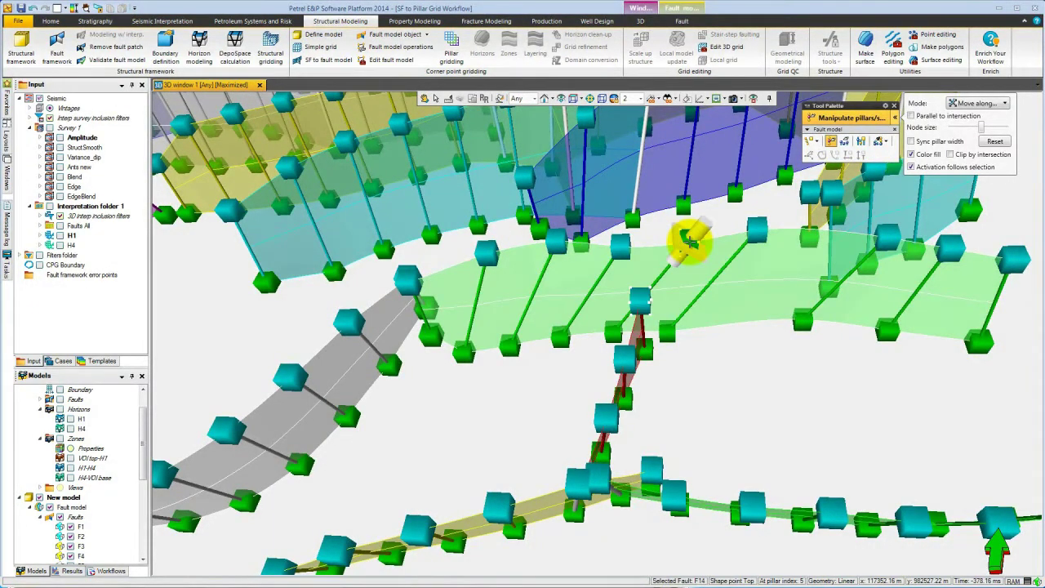
{"action": "right_click", "coordinate": [689, 241]}
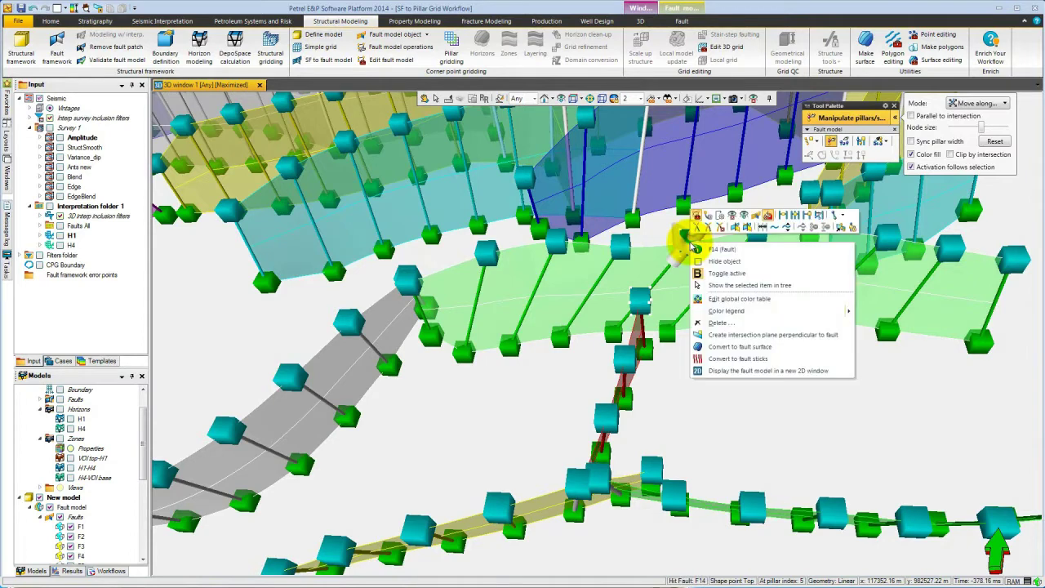
{"action": "left_click", "coordinate": [774, 215]}
{"action": "left_click", "coordinate": [539, 337]}
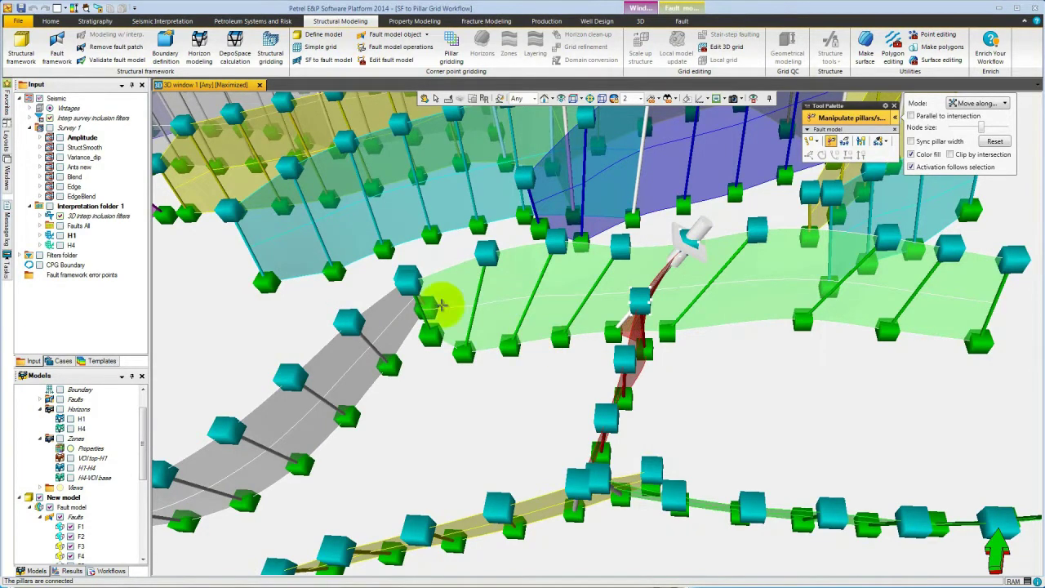
{"action": "left_click", "coordinate": [85, 8]}
{"action": "left_click", "coordinate": [80, 27]}
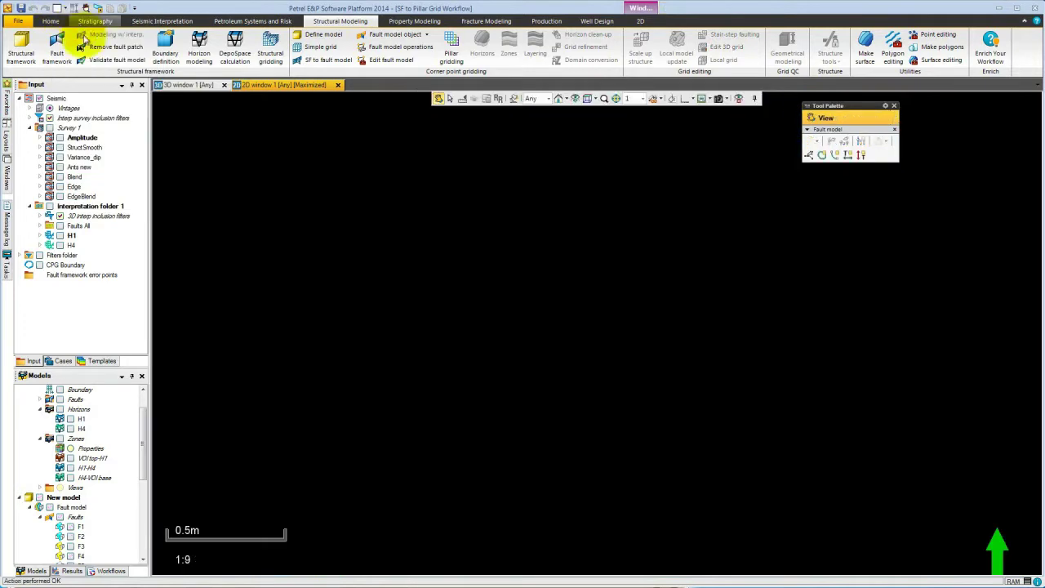
- Display the fault model in the new 2D window
{"action": "left_click", "coordinate": [49, 507]}
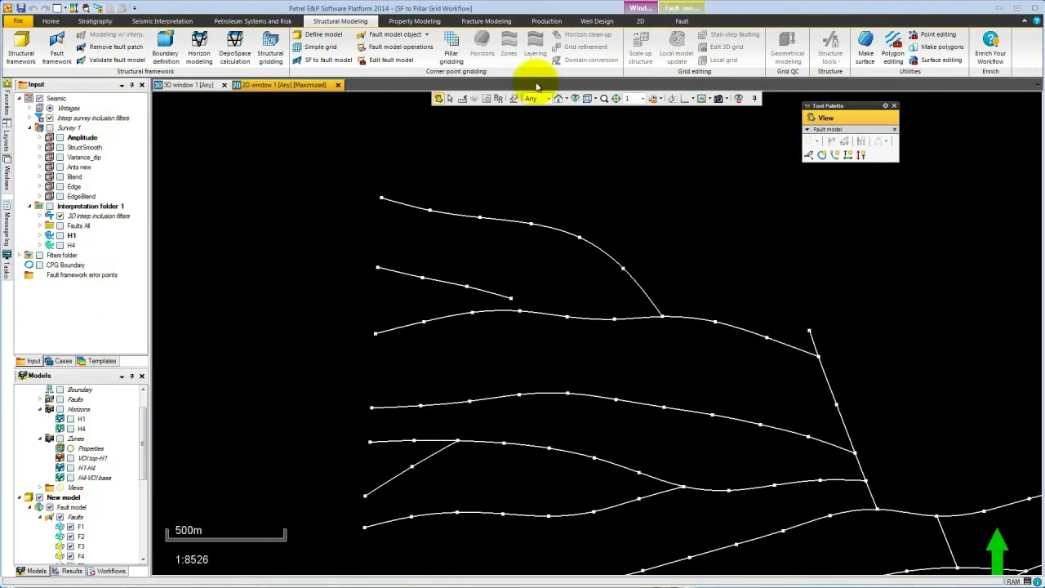
{"action": "left_click", "coordinate": [575, 99]}
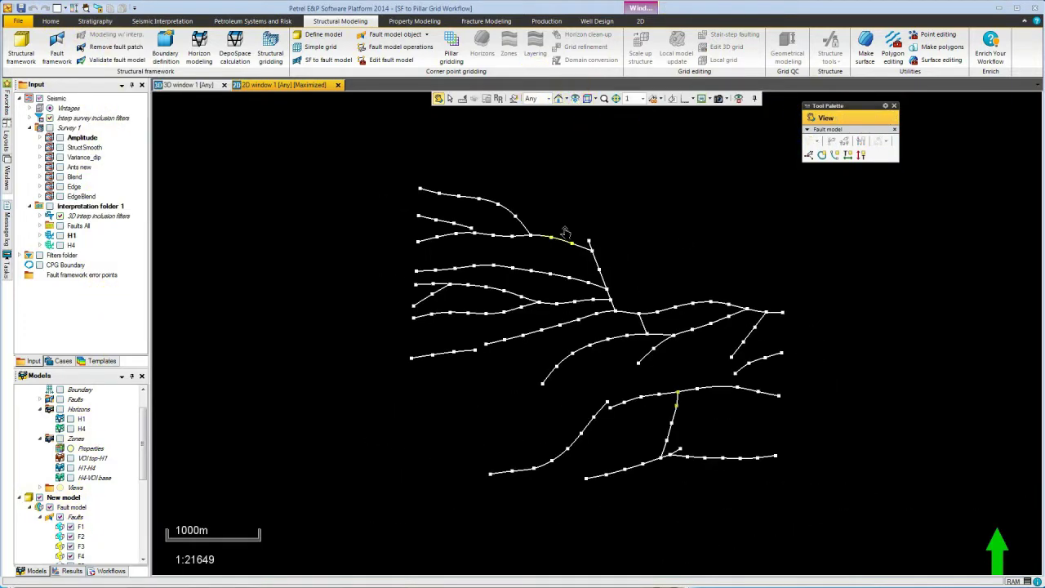
{"action": "scroll", "coordinate": [569, 346], "scroll_direction": "up", "scroll_amount": 3}
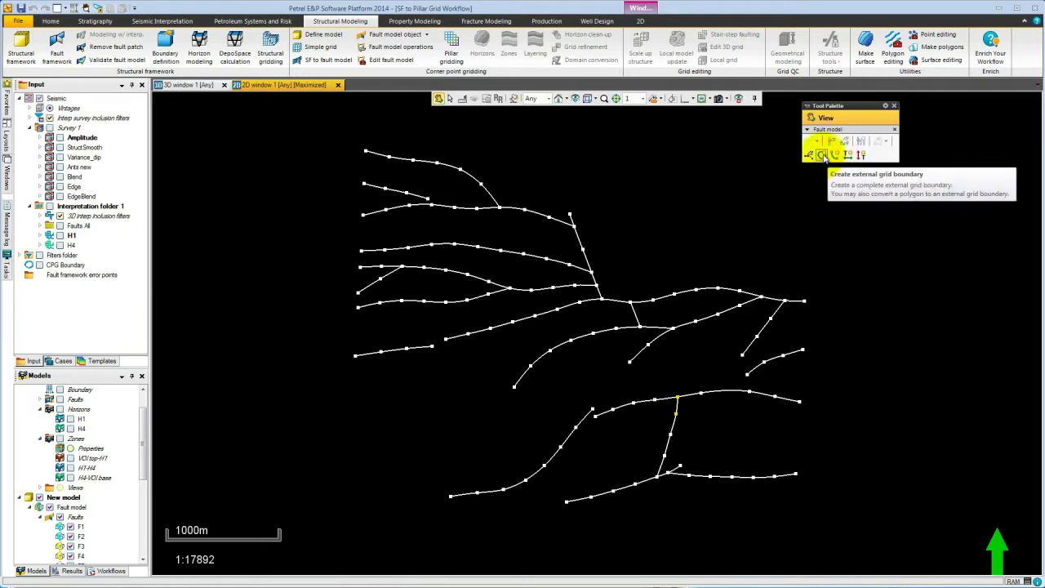
- Draw a closed four-corner external grid boundary around the faults
{"action": "left_click", "coordinate": [822, 156]}
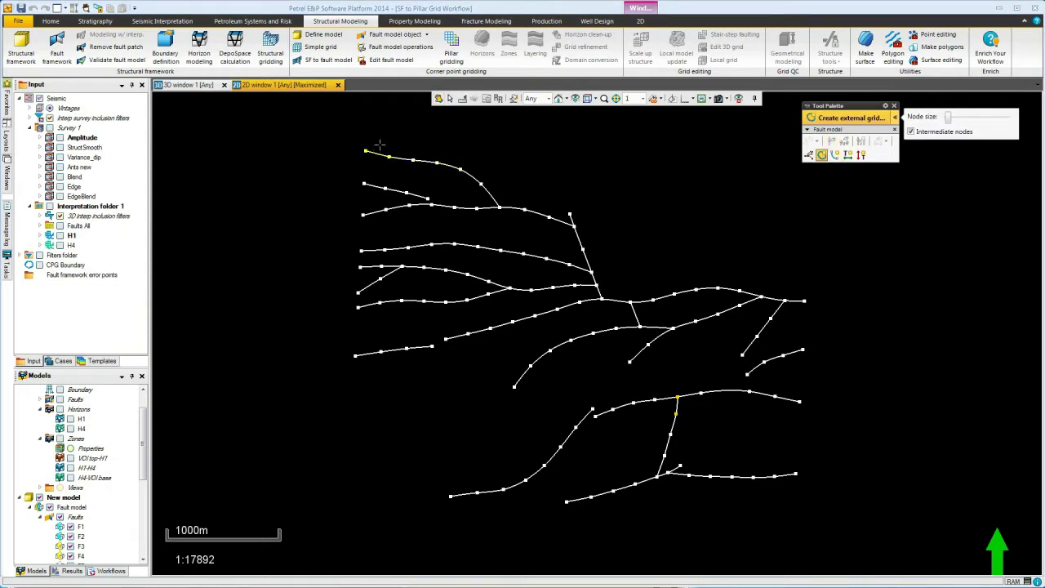
{"action": "left_click", "coordinate": [419, 149]}
{"action": "left_click", "coordinate": [789, 148]}
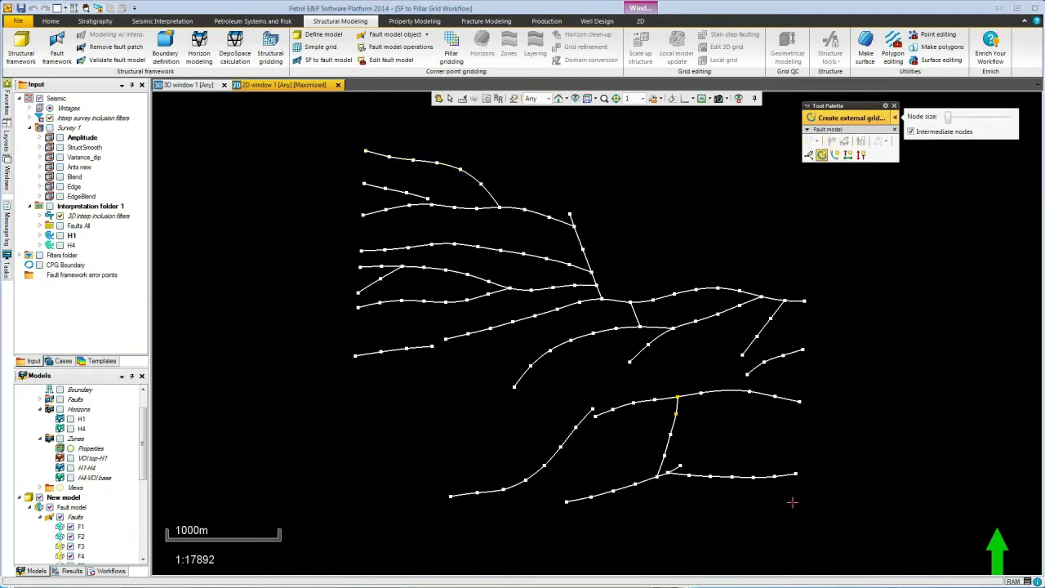
{"action": "left_click", "coordinate": [791, 501]}
{"action": "left_click", "coordinate": [369, 490]}
{"action": "double_click", "coordinate": [368, 149]}
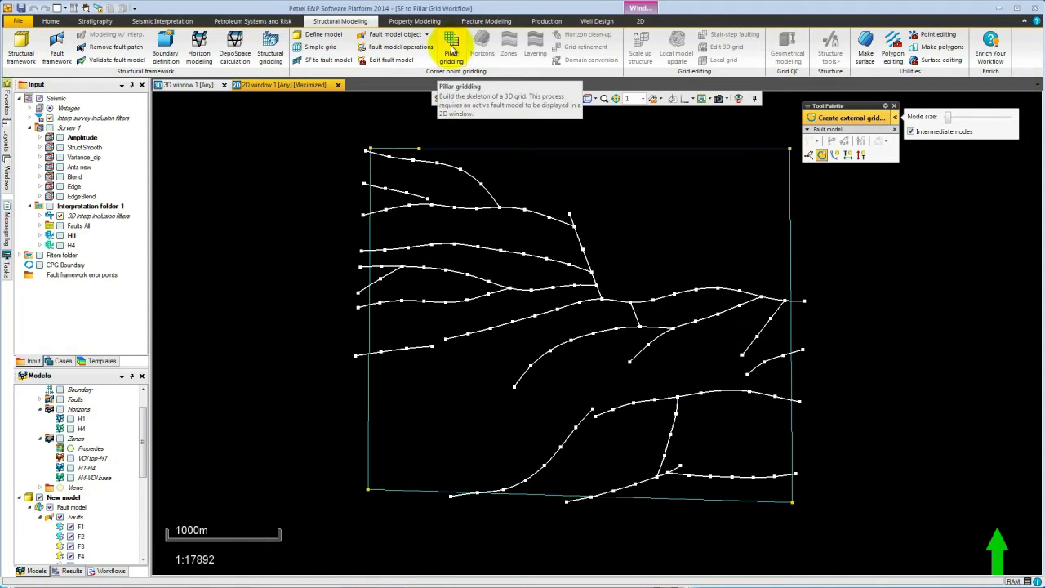
{"action": "left_click", "coordinate": [451, 51]}
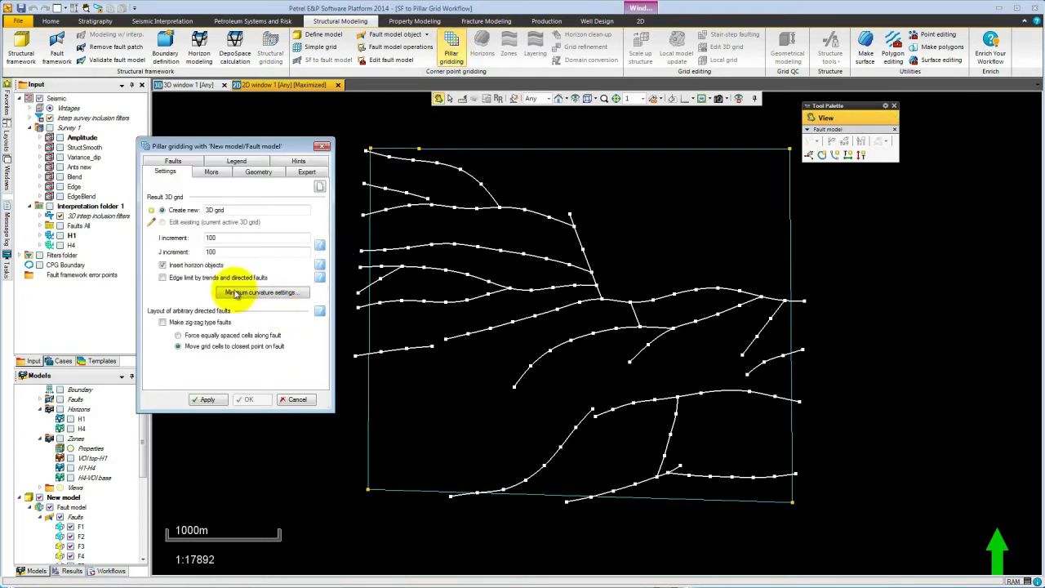
- Change the pillar gridding I and J increments from 100 to 40 and apply
{"action": "double_click", "coordinate": [210, 237]}
{"action": "type", "text": "40"}
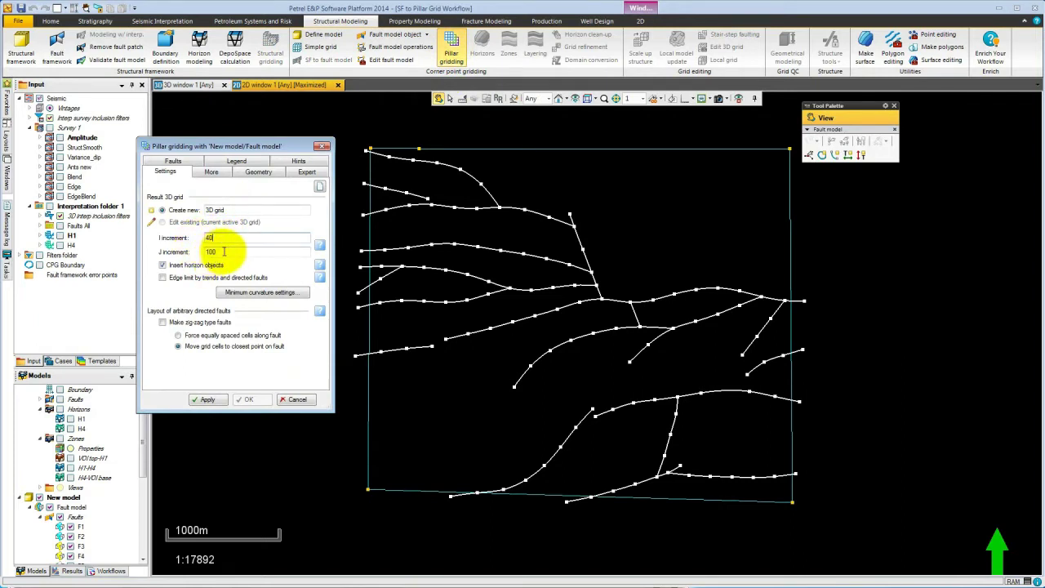
{"action": "double_click", "coordinate": [223, 252]}
{"action": "type", "text": "40"}
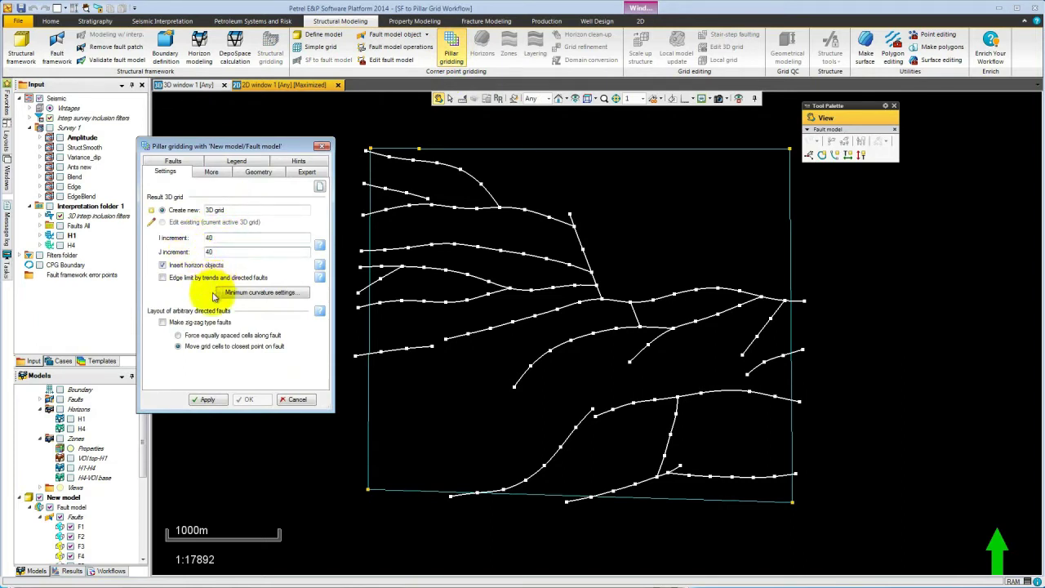
{"action": "left_click", "coordinate": [208, 399]}
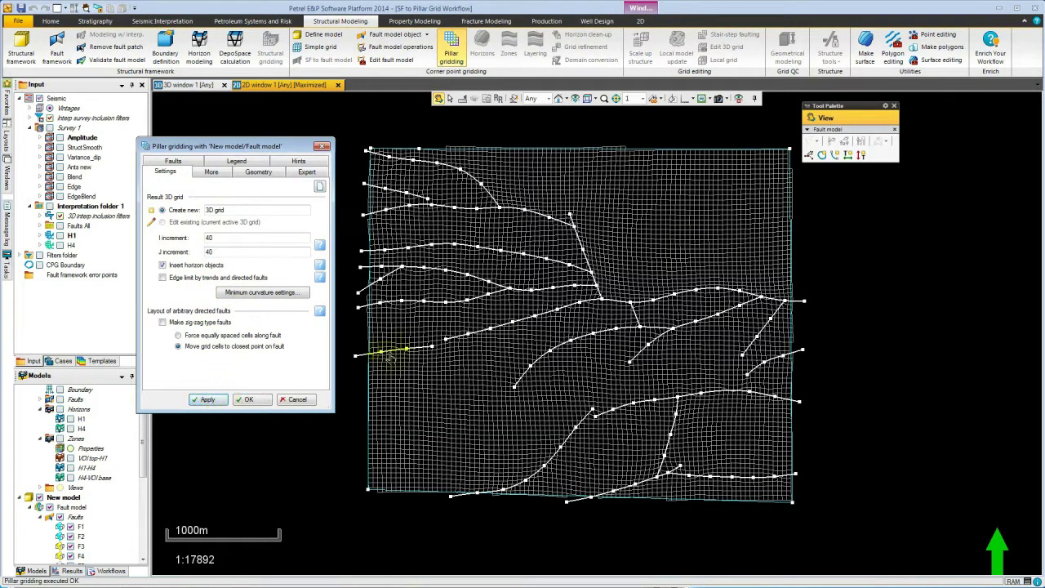
- Set fault F4 as the I-direction trend, rebuild the pillar grid, and generate top and base skeletons
{"action": "left_click", "coordinate": [804, 194]}
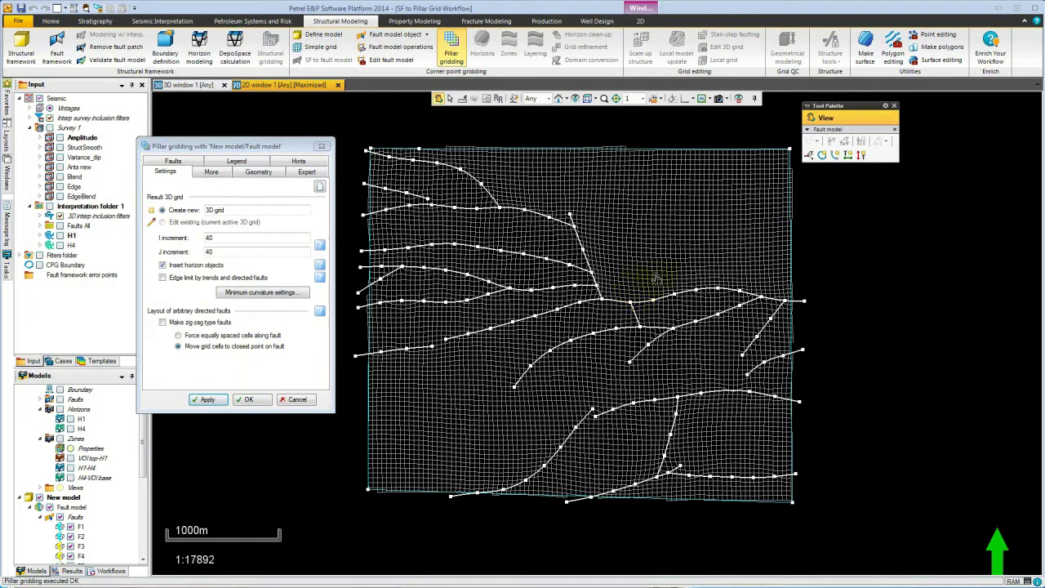
{"action": "key", "text": "Escape"}
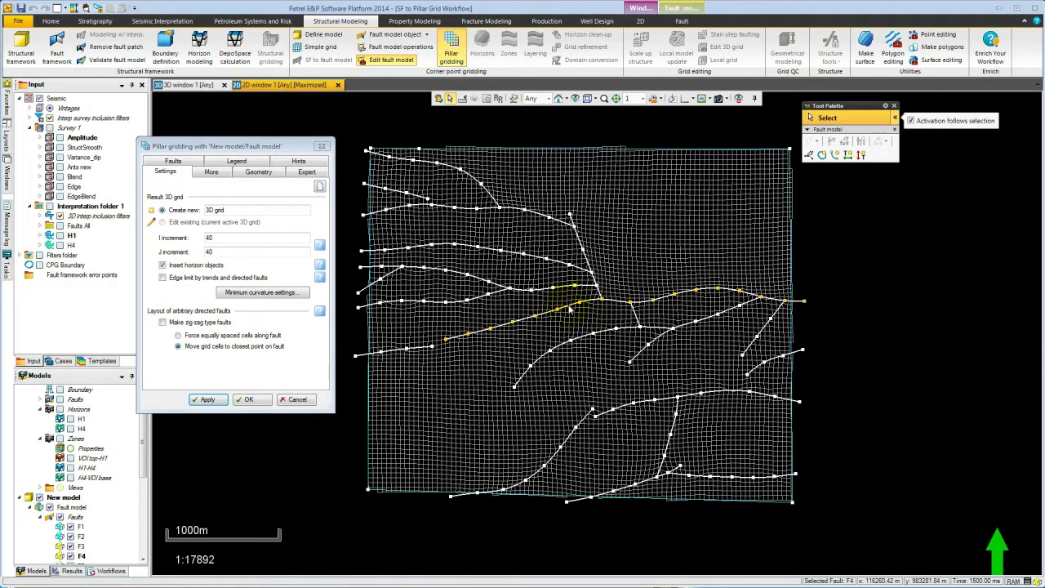
{"action": "right_click", "coordinate": [570, 308]}
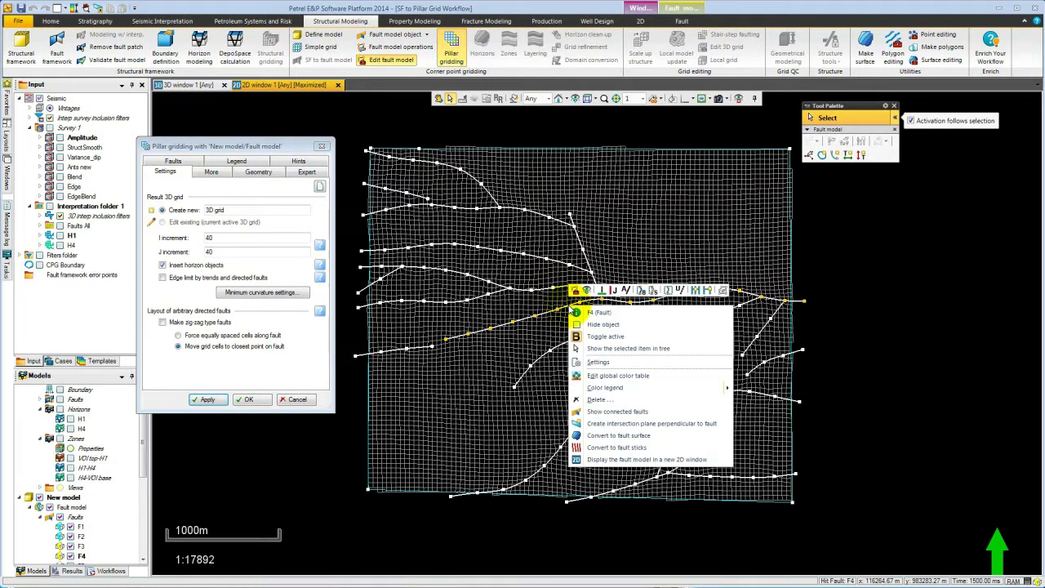
{"action": "left_click", "coordinate": [603, 292]}
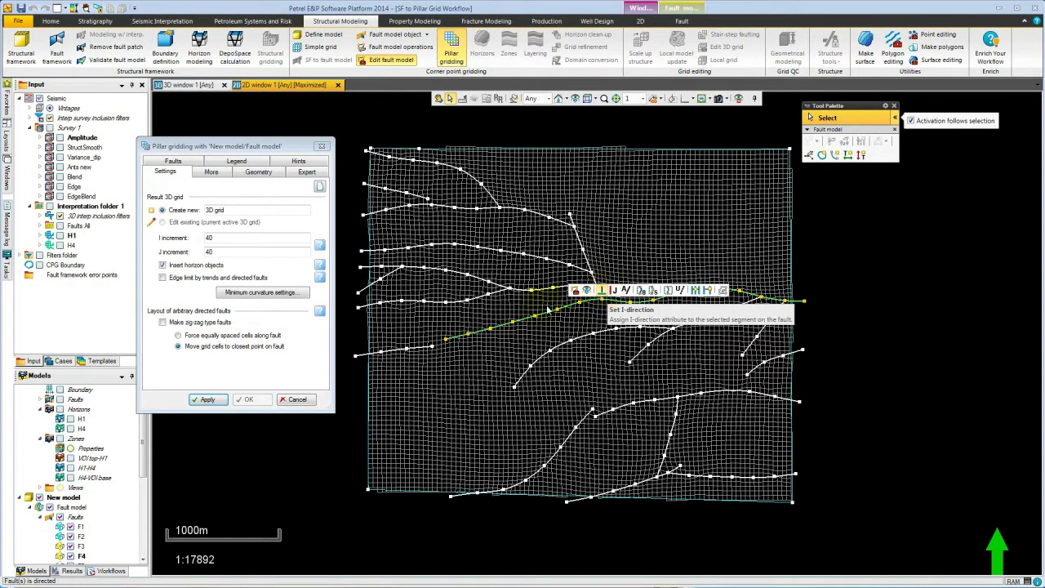
{"action": "left_click", "coordinate": [208, 399]}
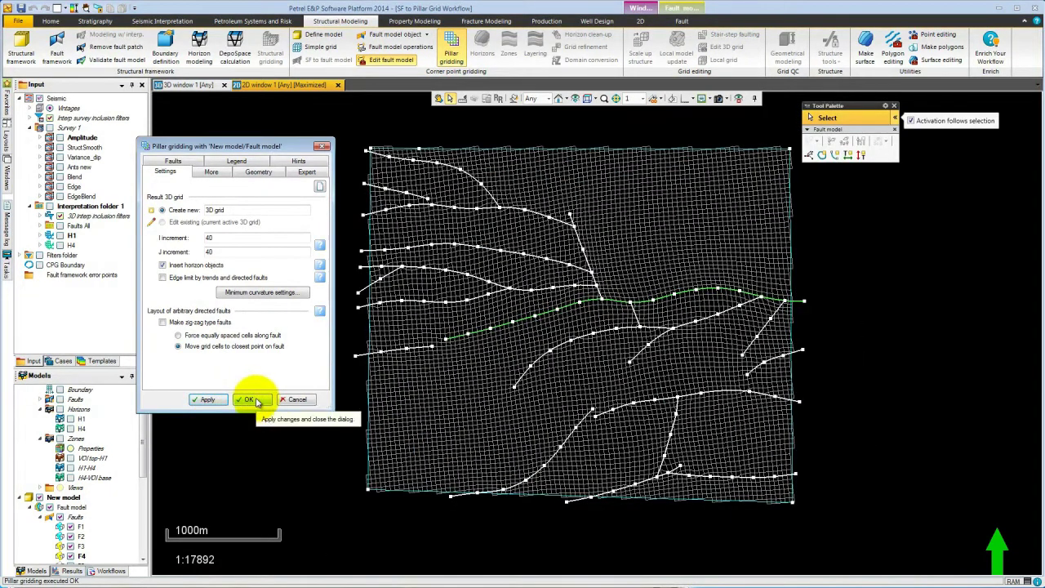
{"action": "left_click", "coordinate": [256, 400]}
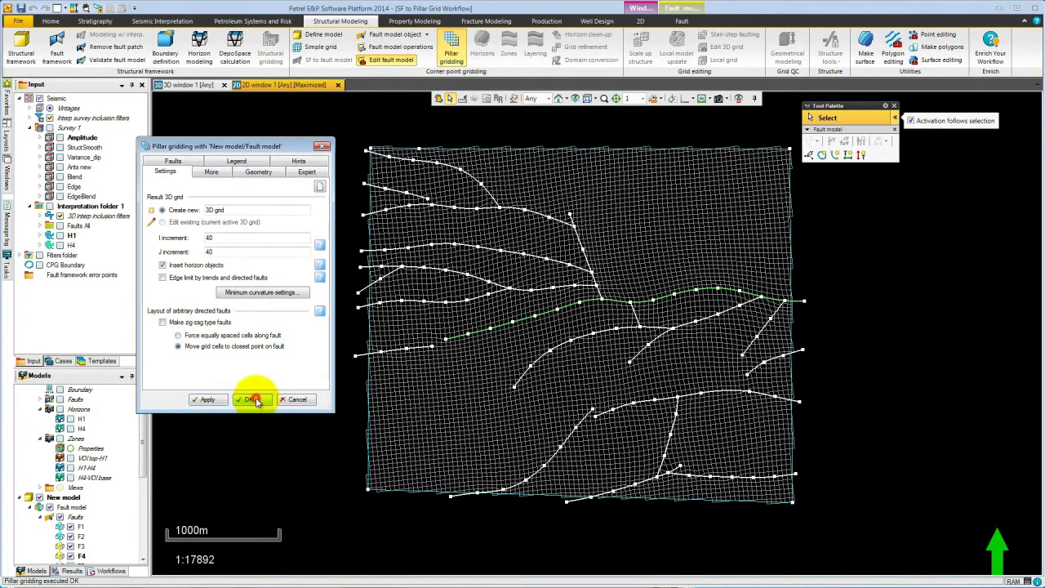
{"action": "left_click", "coordinate": [560, 359]}
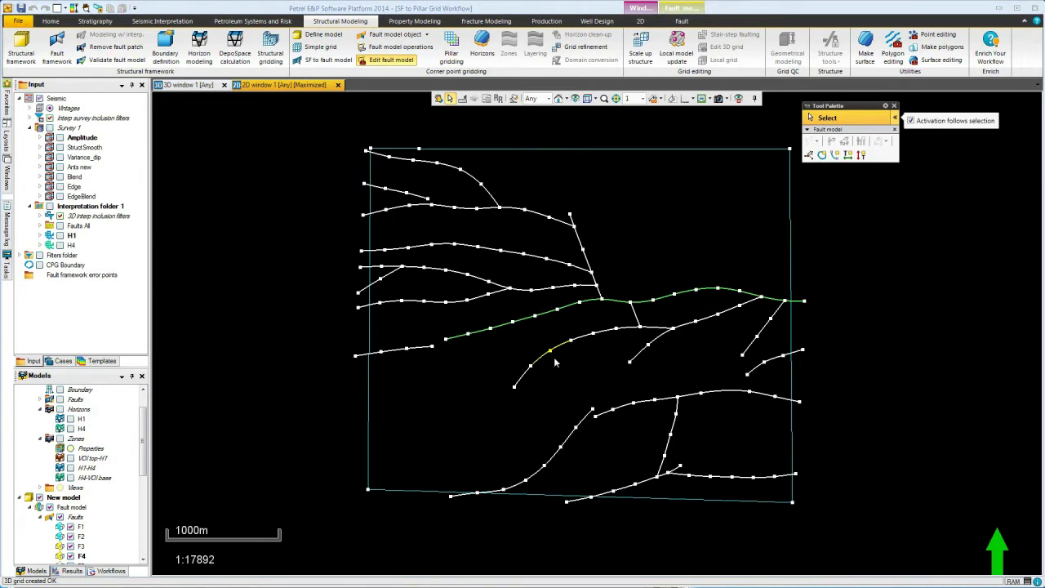
{"action": "left_click", "coordinate": [482, 41]}
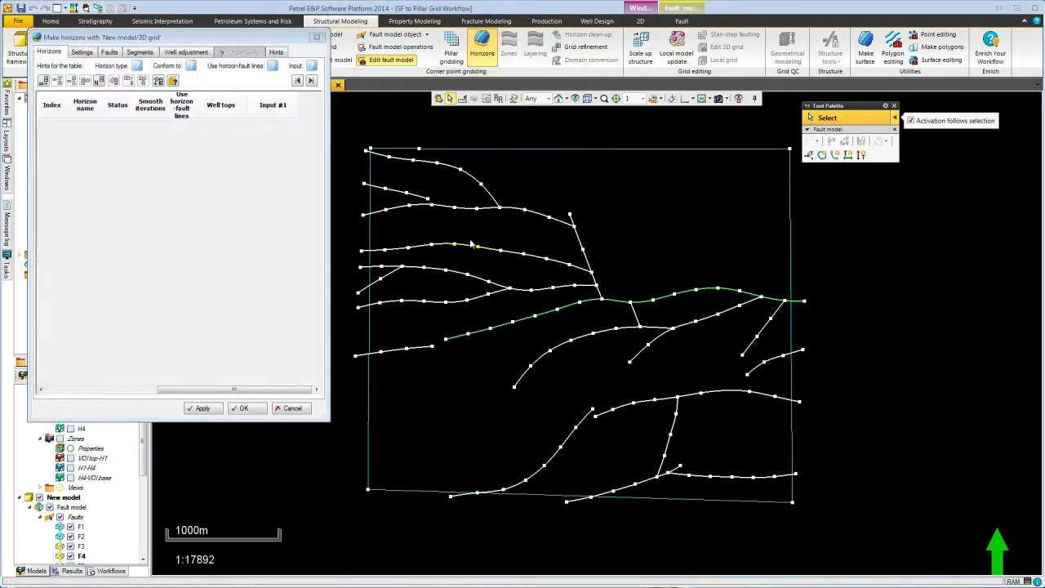
- Add horizons H1 and H4 to Make horizons, set the fault distance to 40, and run it
{"action": "left_click", "coordinate": [178, 42]}
{"action": "left_click_drag", "start_coordinate": [180, 32], "coordinate": [401, 124]}
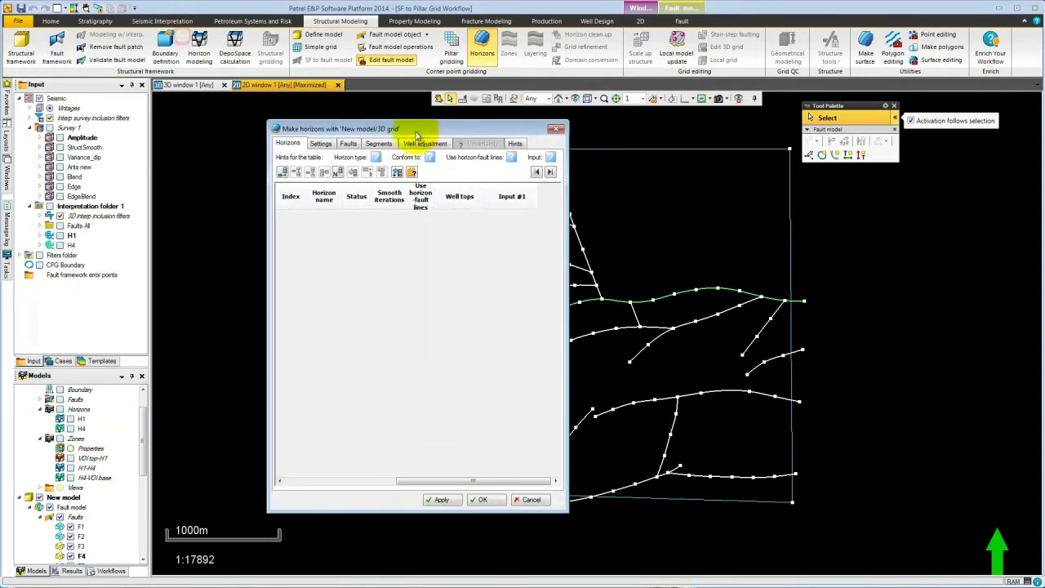
{"action": "left_click", "coordinate": [281, 171]}
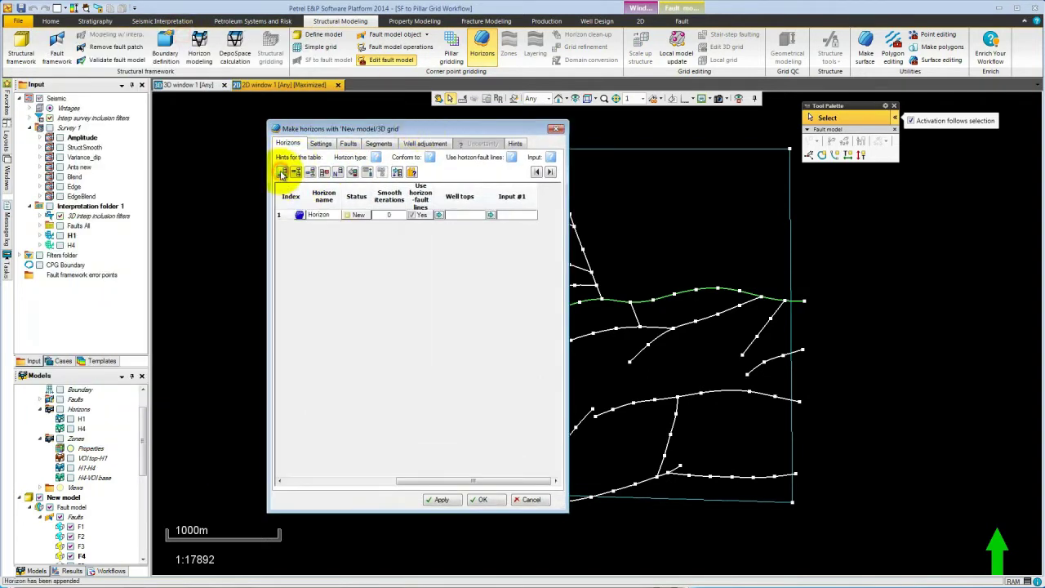
{"action": "left_click", "coordinate": [281, 172]}
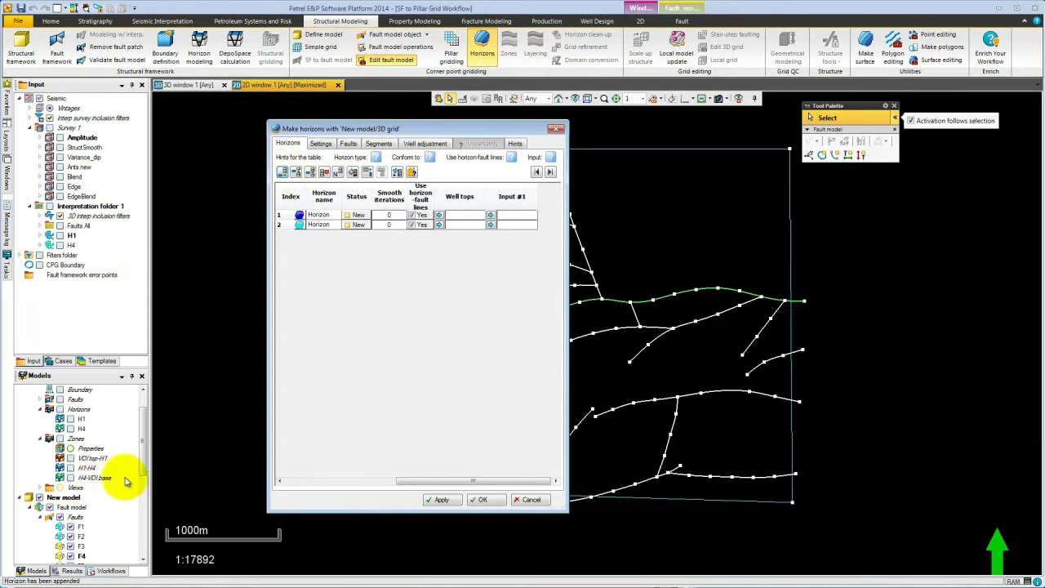
{"action": "left_click", "coordinate": [80, 419]}
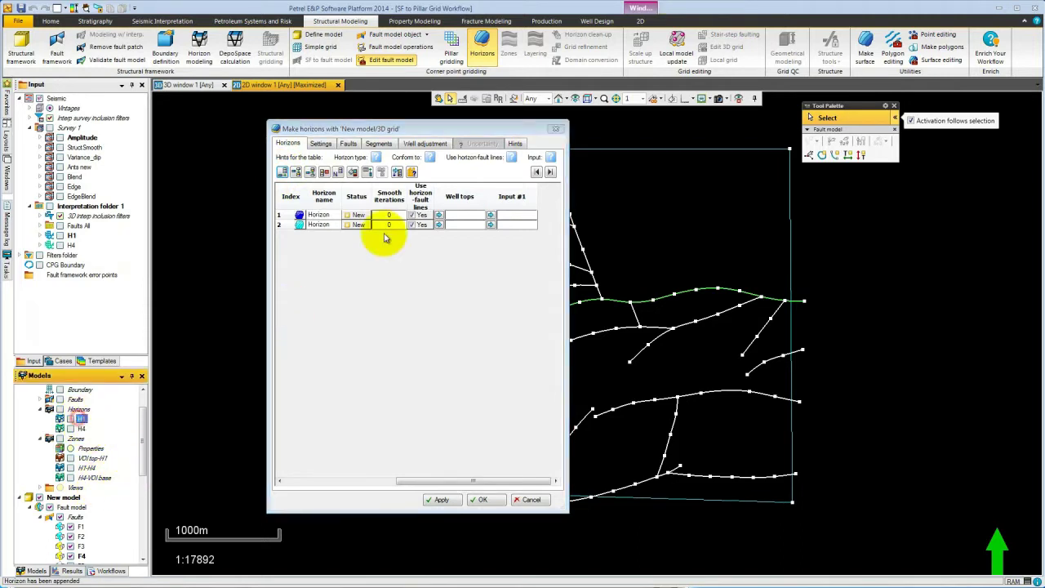
{"action": "left_click", "coordinate": [397, 172]}
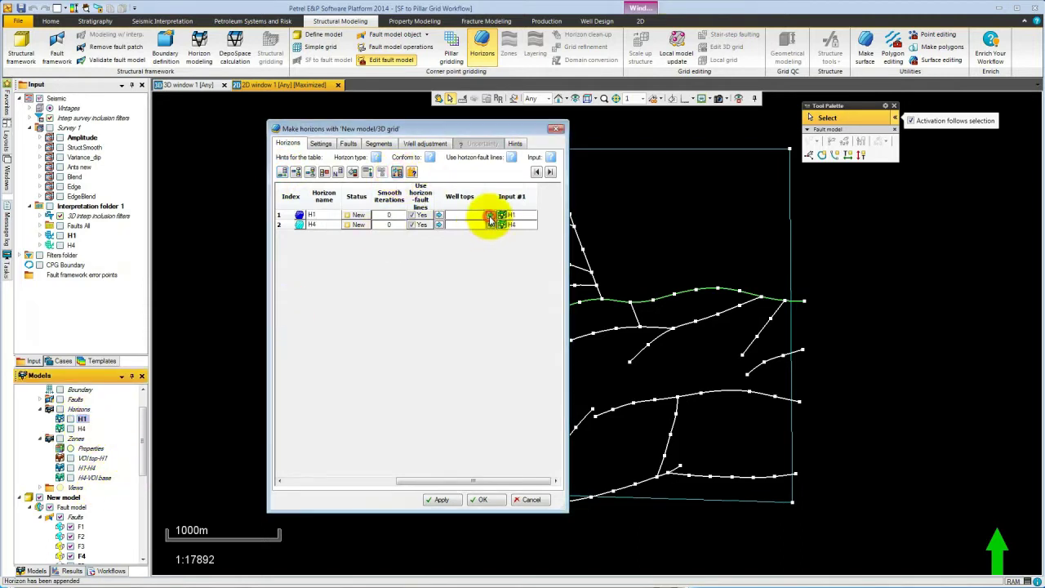
{"action": "left_click", "coordinate": [347, 143]}
{"action": "double_click", "coordinate": [385, 163]}
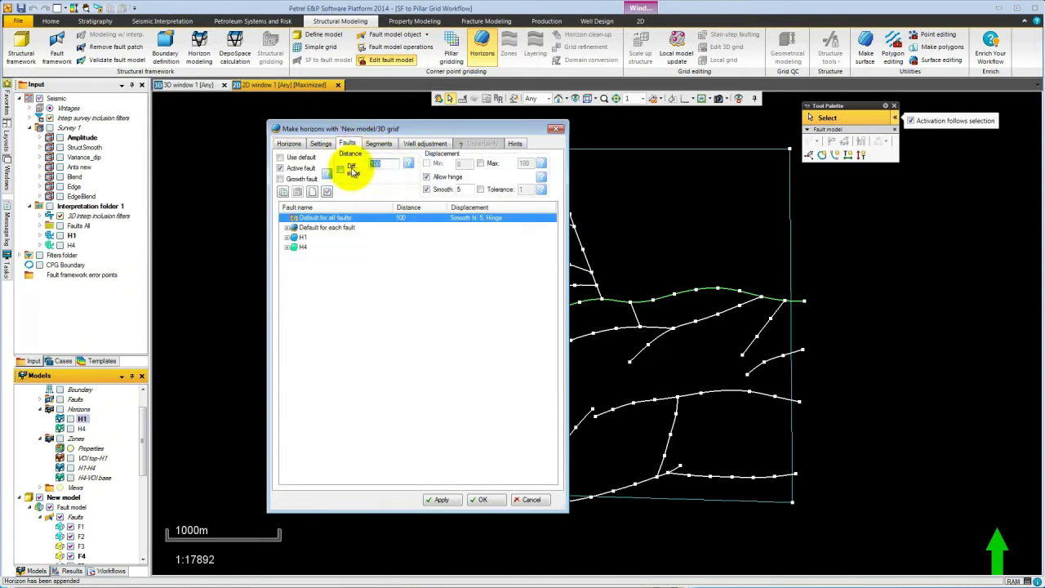
{"action": "type", "text": "40"}
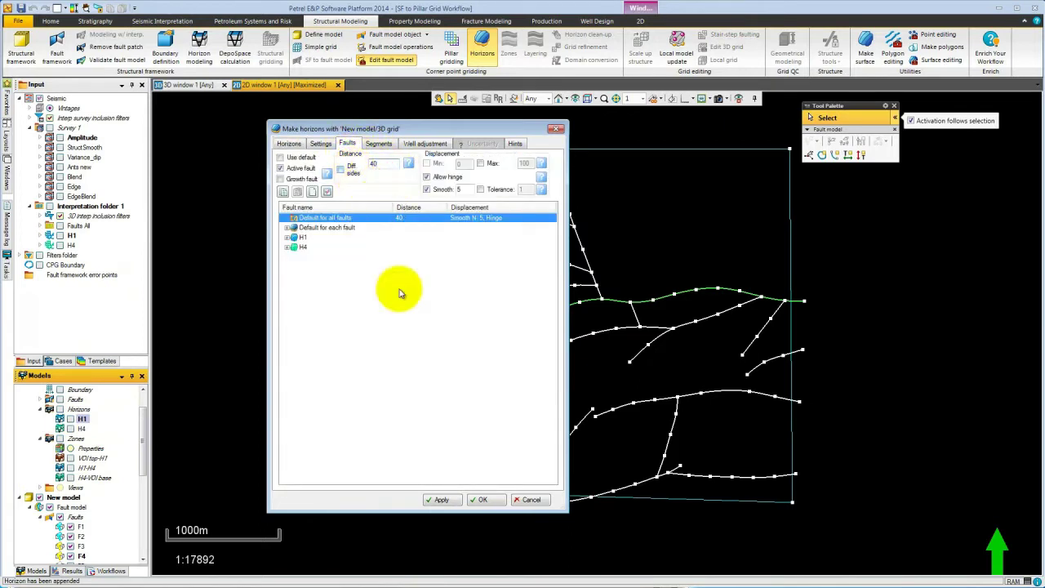
{"action": "left_click", "coordinate": [485, 500]}
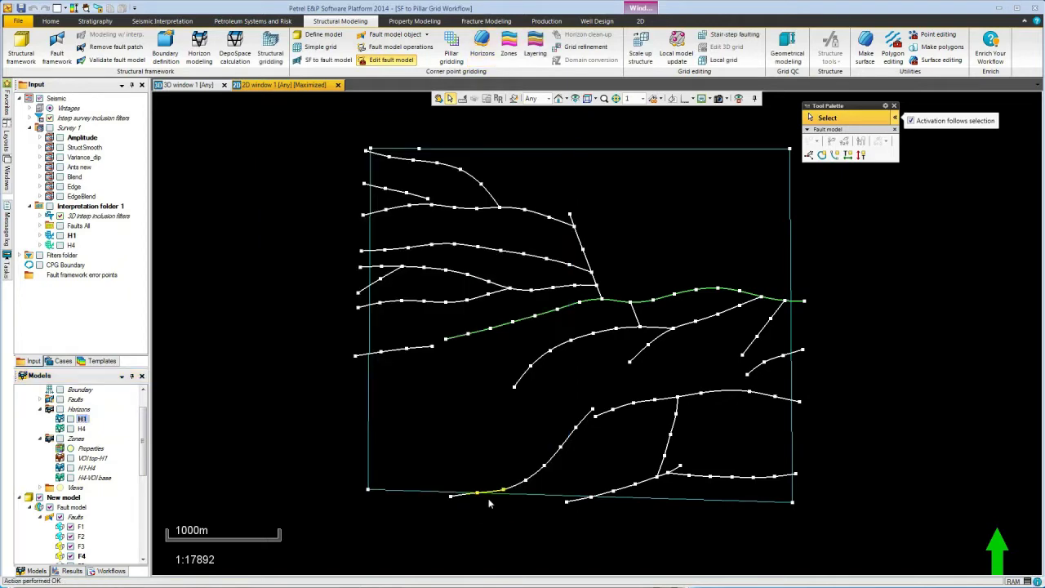
- Show the 3D grid's H1 horizon in the 3D window, tilted among the fault pillars
{"action": "left_click", "coordinate": [200, 86]}
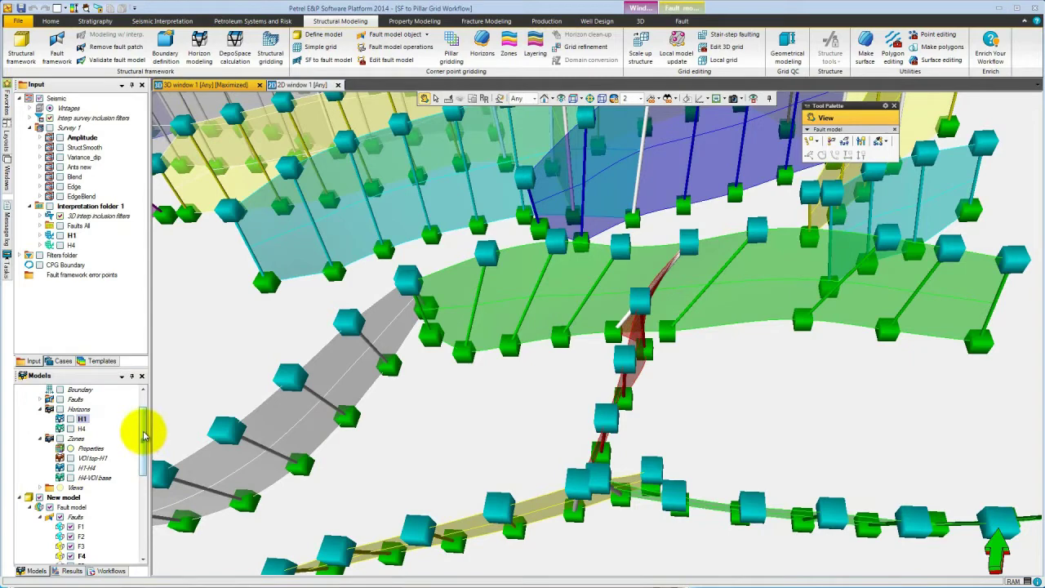
{"action": "left_click_drag", "start_coordinate": [144, 427], "coordinate": [144, 522]}
{"action": "left_click", "coordinate": [30, 555]}
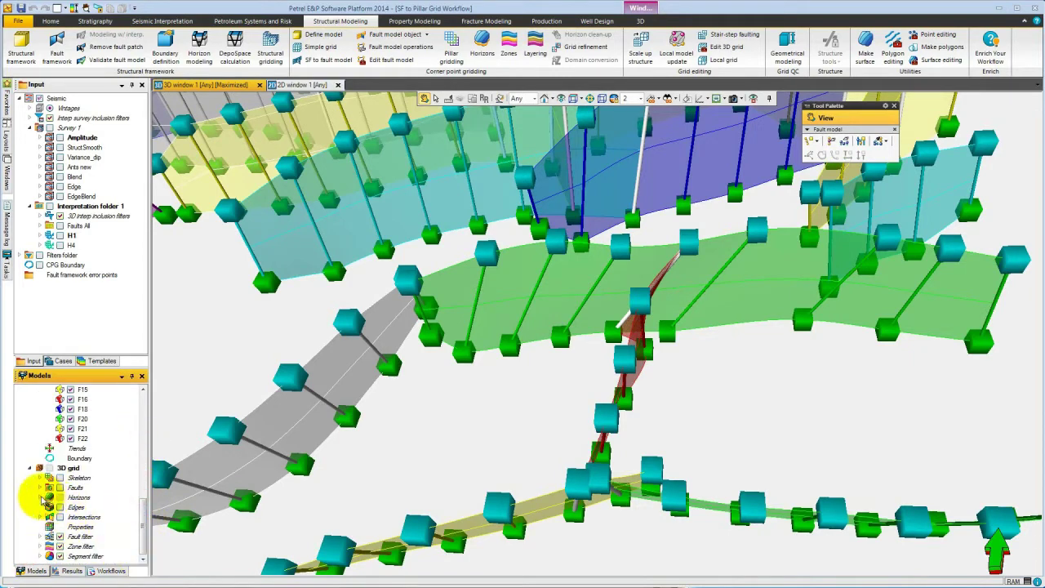
{"action": "left_click", "coordinate": [39, 497]}
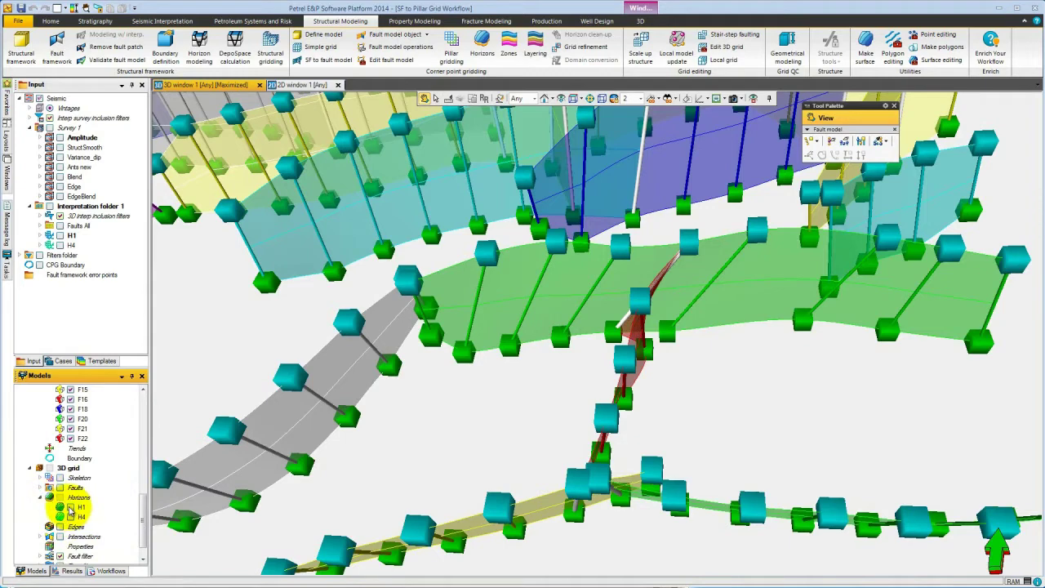
{"action": "left_click", "coordinate": [70, 507]}
{"action": "right_click", "coordinate": [80, 508]}
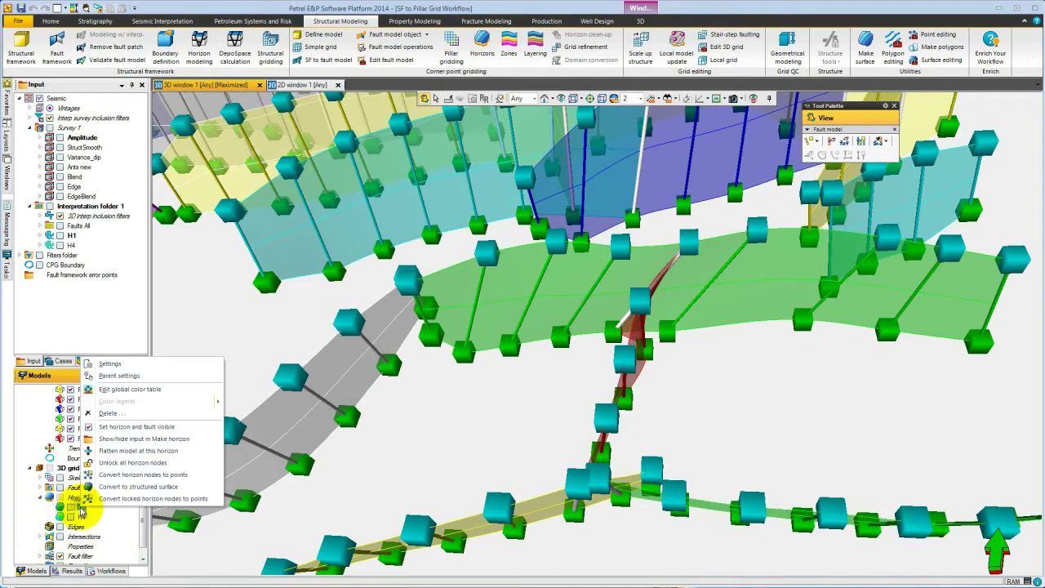
{"action": "left_click", "coordinate": [135, 428]}
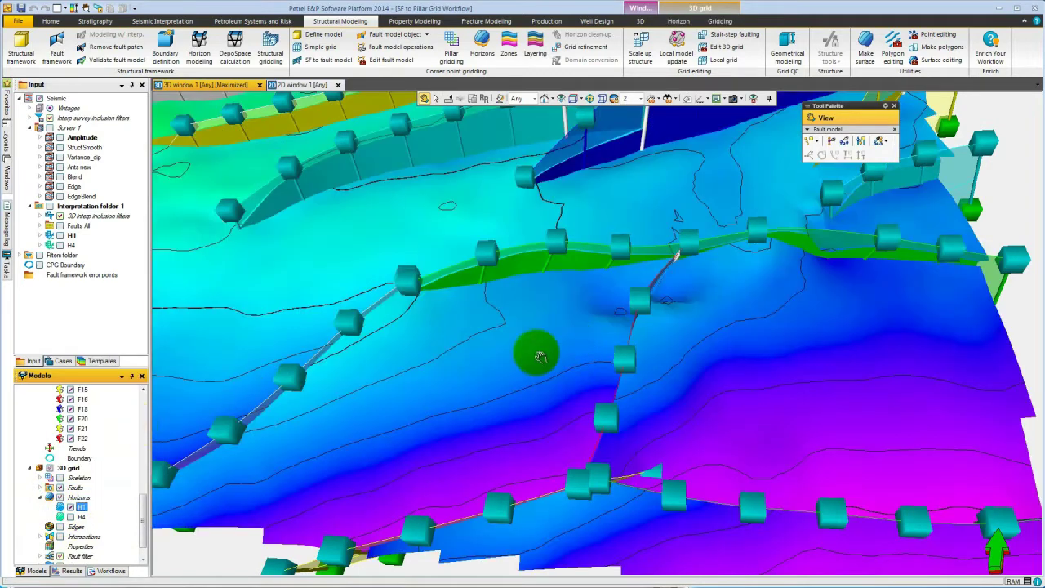
{"action": "left_click_drag", "start_coordinate": [534, 350], "coordinate": [555, 366]}
- Apply layering to the H1–H4 zone, then create a Zone index property from all layers (K)
{"action": "left_click", "coordinate": [535, 44]}
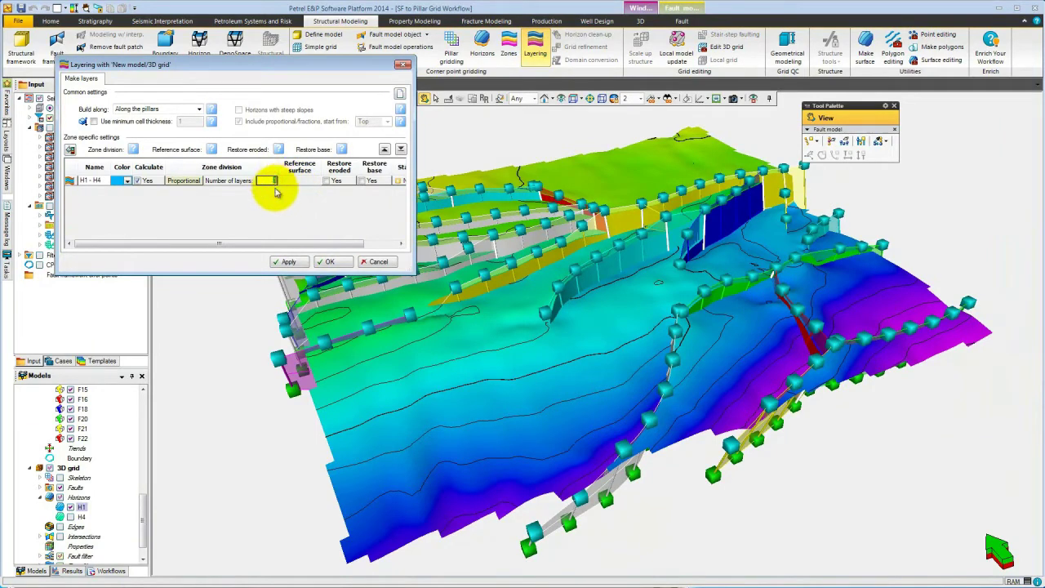
{"action": "left_click", "coordinate": [326, 262]}
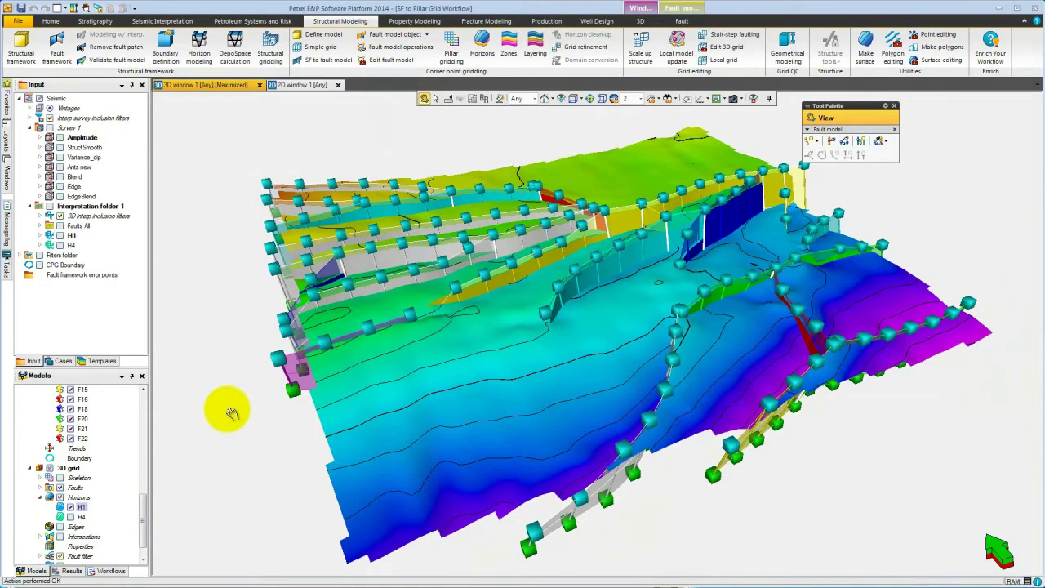
{"action": "left_click", "coordinate": [783, 56]}
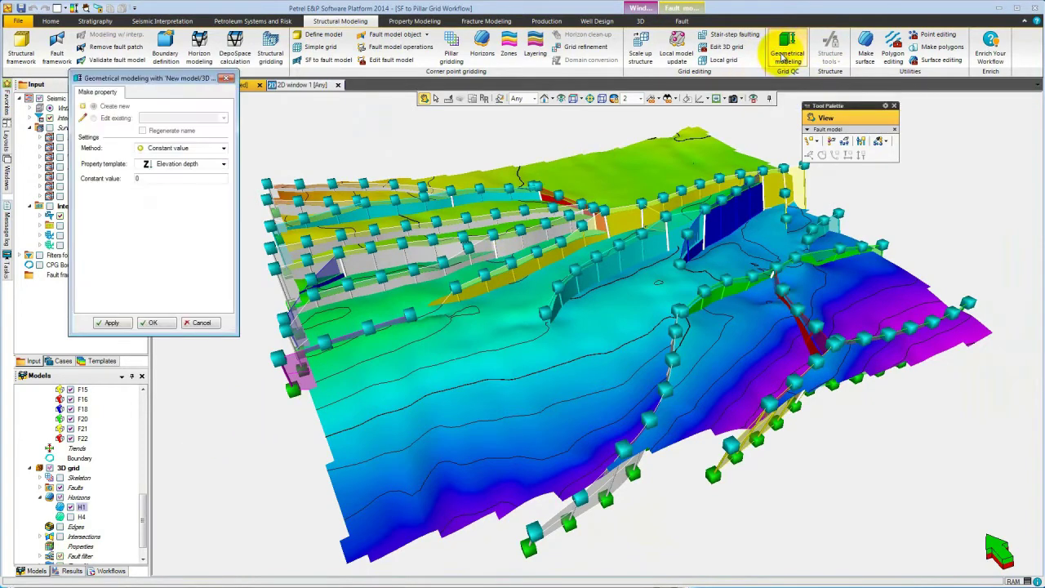
{"action": "left_click", "coordinate": [168, 152]}
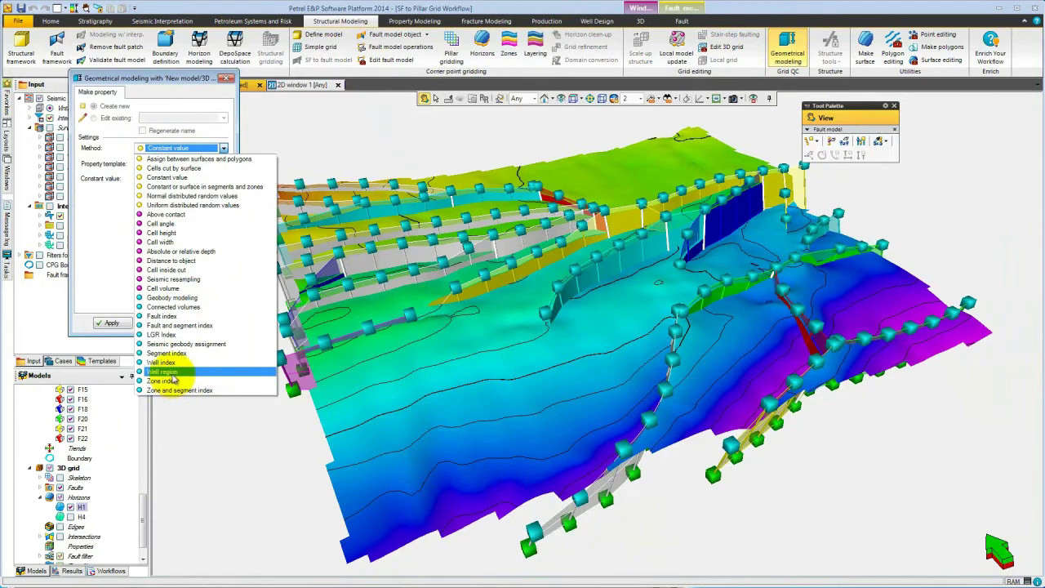
{"action": "left_click", "coordinate": [173, 381]}
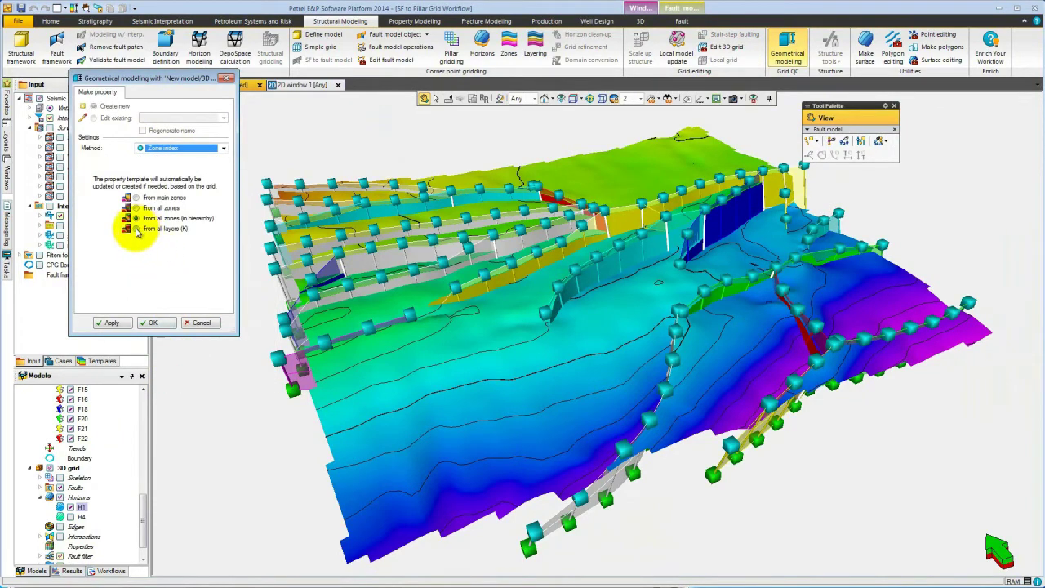
{"action": "left_click", "coordinate": [136, 229]}
{"action": "left_click", "coordinate": [152, 322]}
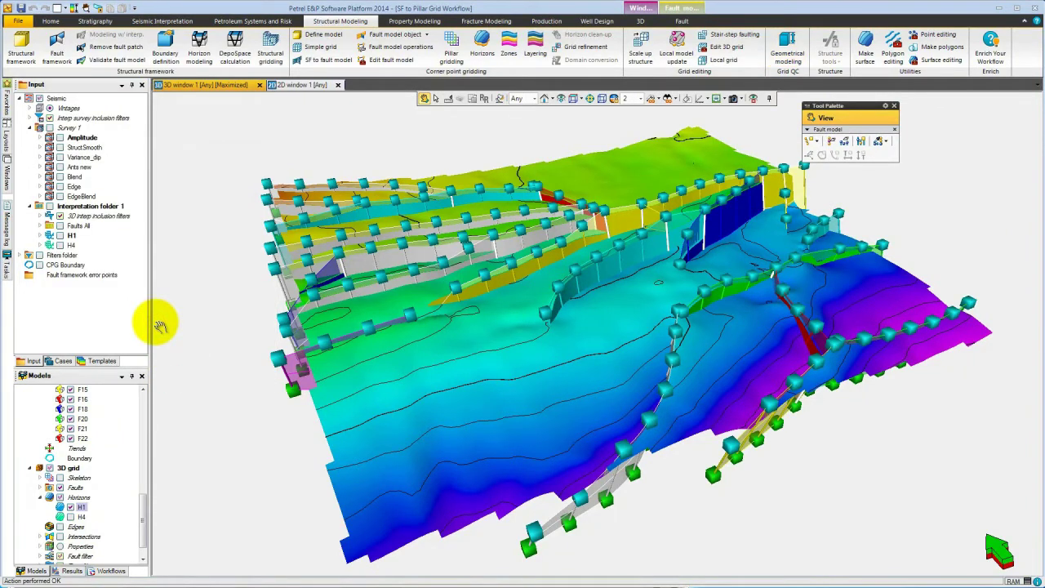
{"action": "left_click", "coordinate": [40, 546]}
- Display the Layers property on the grid and orbit to view it from the side
{"action": "left_click", "coordinate": [71, 556]}
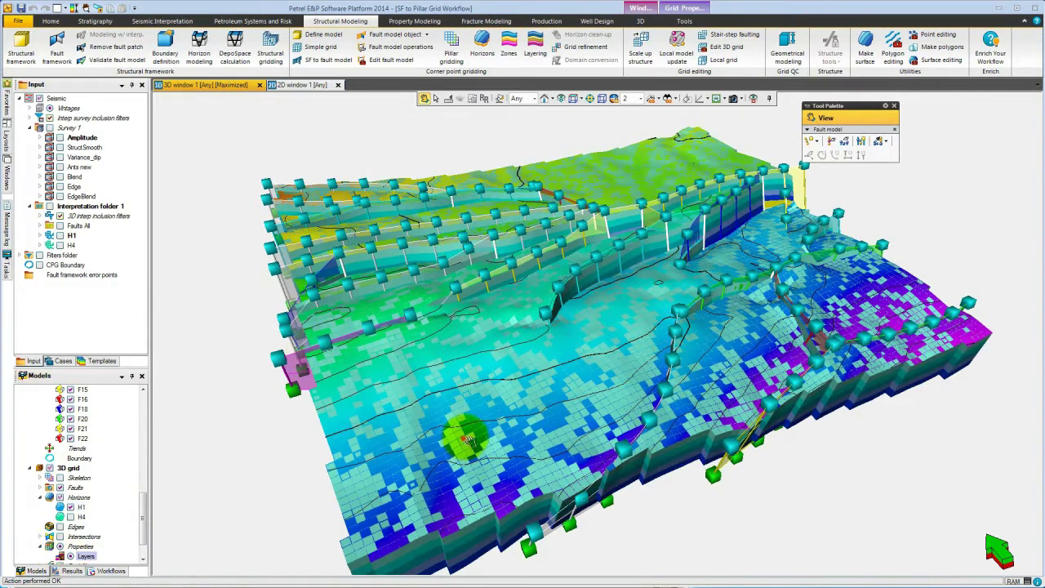
{"action": "left_click_drag", "start_coordinate": [472, 439], "coordinate": [489, 373]}
{"action": "key", "text": "Escape"}
{"action": "right_click", "coordinate": [465, 369]}
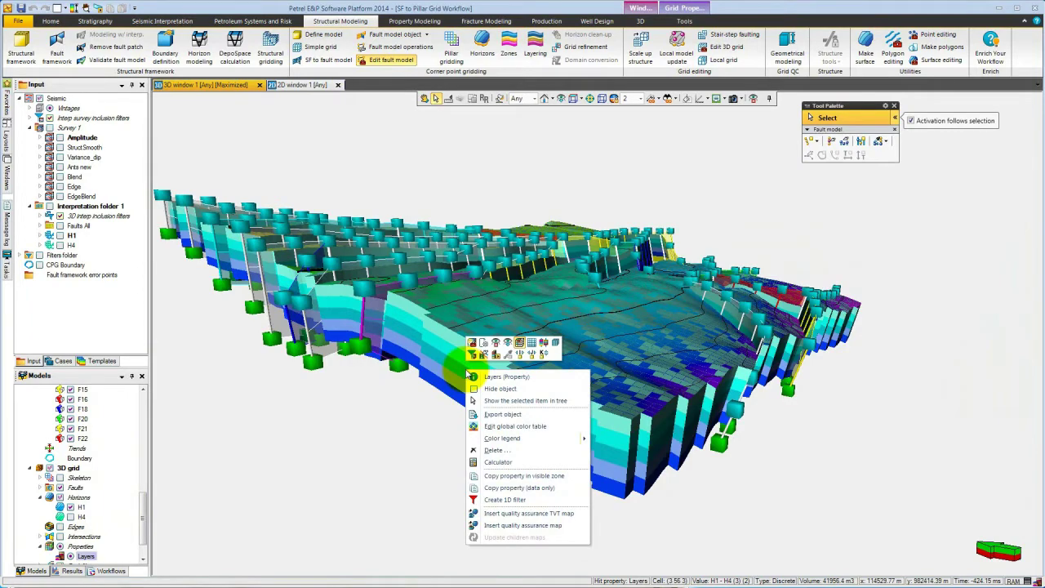
{"action": "key", "text": "Escape"}
{"action": "left_click_drag", "start_coordinate": [605, 307], "coordinate": [548, 368]}
{"action": "key", "text": "Escape"}
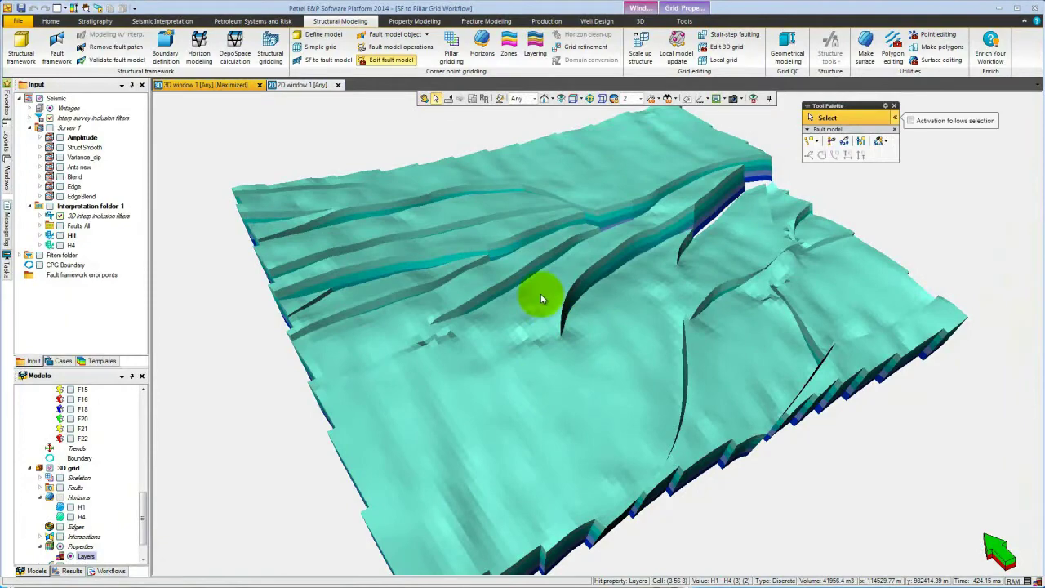
{"action": "right_click", "coordinate": [540, 298]}
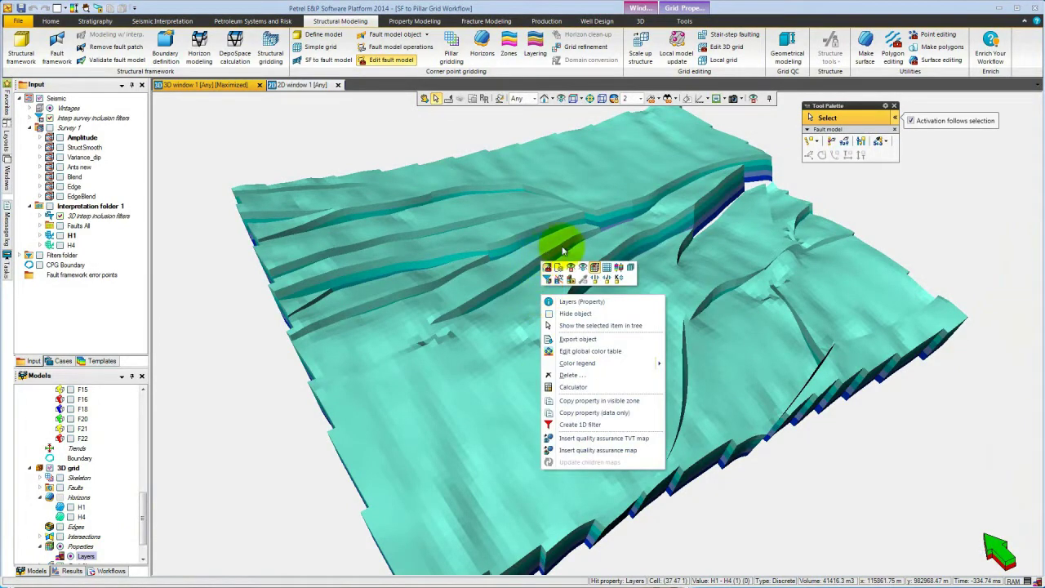
- Show grid lines and a single I-slice of Layers, stepping the player to index 50
{"action": "left_click", "coordinate": [607, 272]}
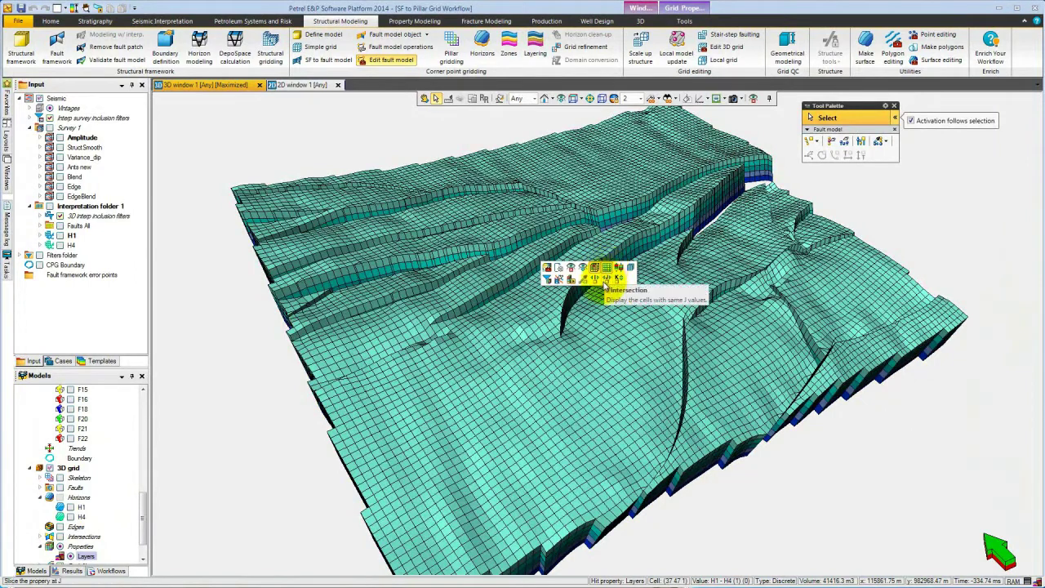
{"action": "left_click", "coordinate": [596, 280]}
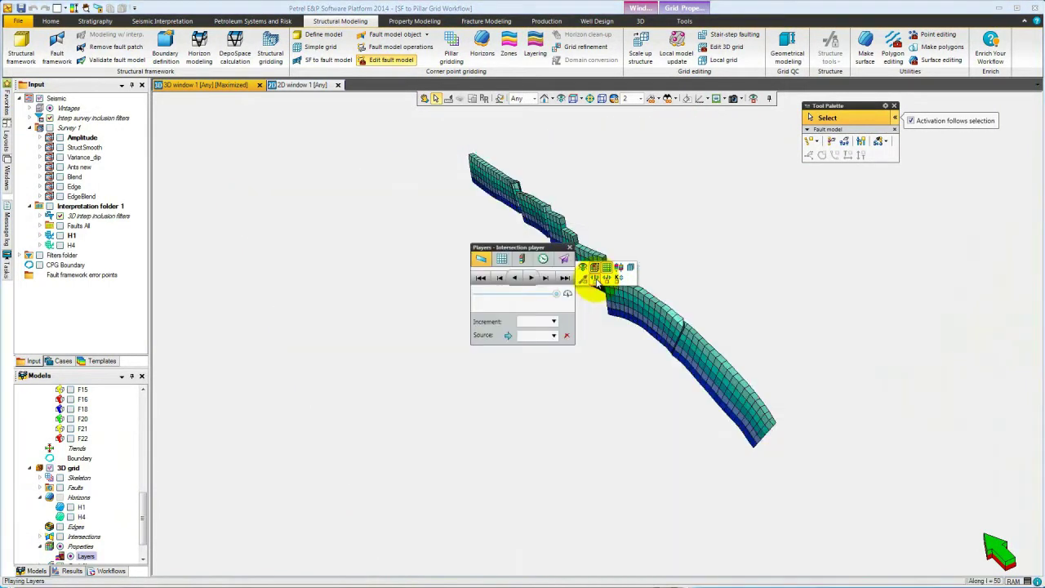
{"action": "left_click_drag", "start_coordinate": [532, 249], "coordinate": [244, 113]}
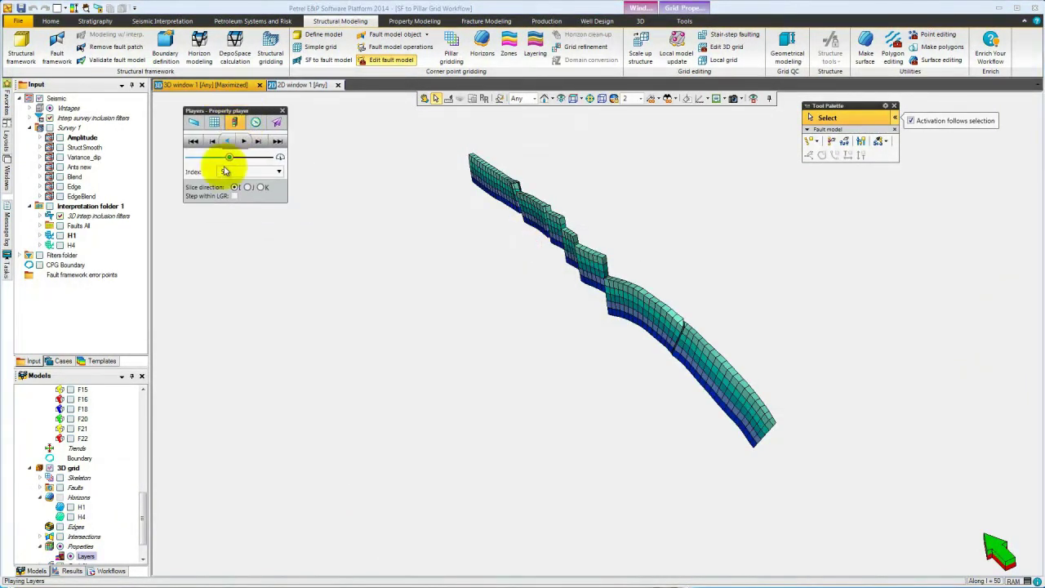
{"action": "mouse_move", "coordinate": [229, 159]}
{"action": "left_mouse_down"}
{"action": "mouse_move", "coordinate": [260, 157]}
{"action": "mouse_move", "coordinate": [211, 166]}
{"action": "mouse_move", "coordinate": [215, 155]}
{"action": "mouse_move", "coordinate": [228, 159]}
{"action": "left_mouse_up"}
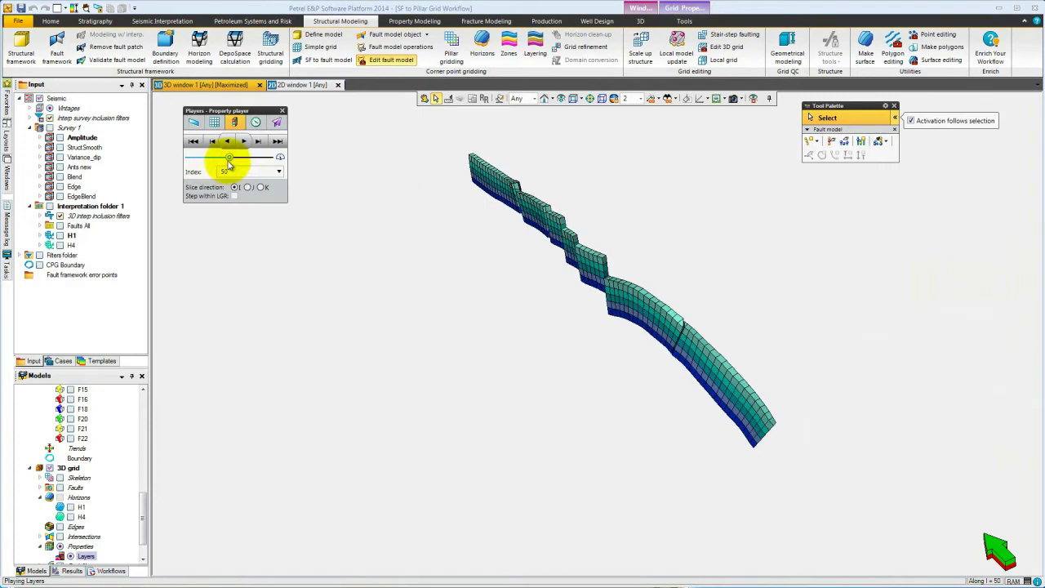
{"action": "right_click", "coordinate": [103, 520]}
- Show the H4 horizon and faults, move the I-slice to index 29, and orbit the view
{"action": "left_click", "coordinate": [121, 435]}
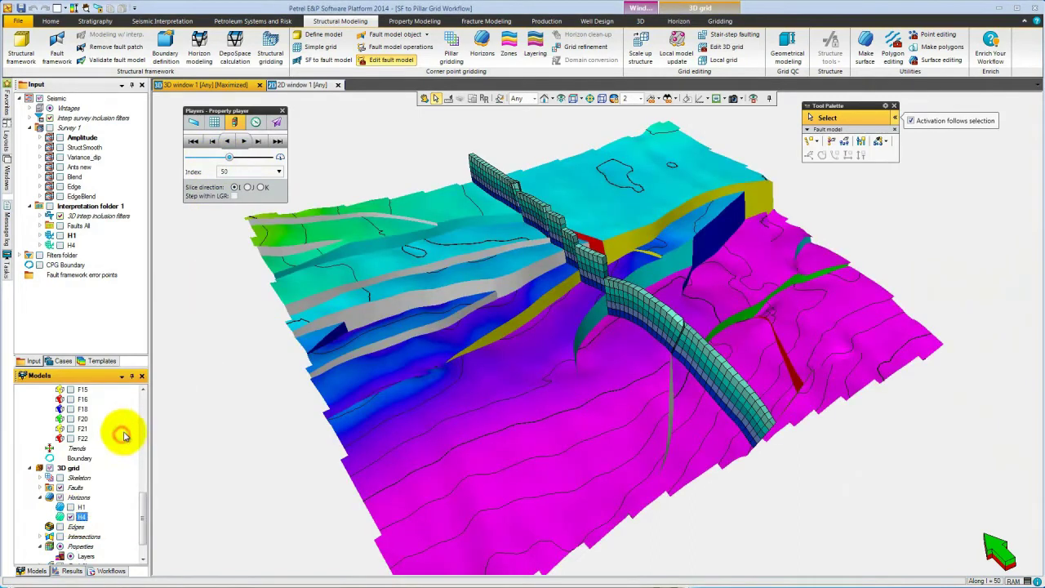
{"action": "left_click_drag", "start_coordinate": [231, 158], "coordinate": [212, 169]}
{"action": "right_click_drag", "start_coordinate": [464, 346], "coordinate": [472, 367]}
{"action": "left_click_drag", "start_coordinate": [472, 367], "coordinate": [570, 381]}
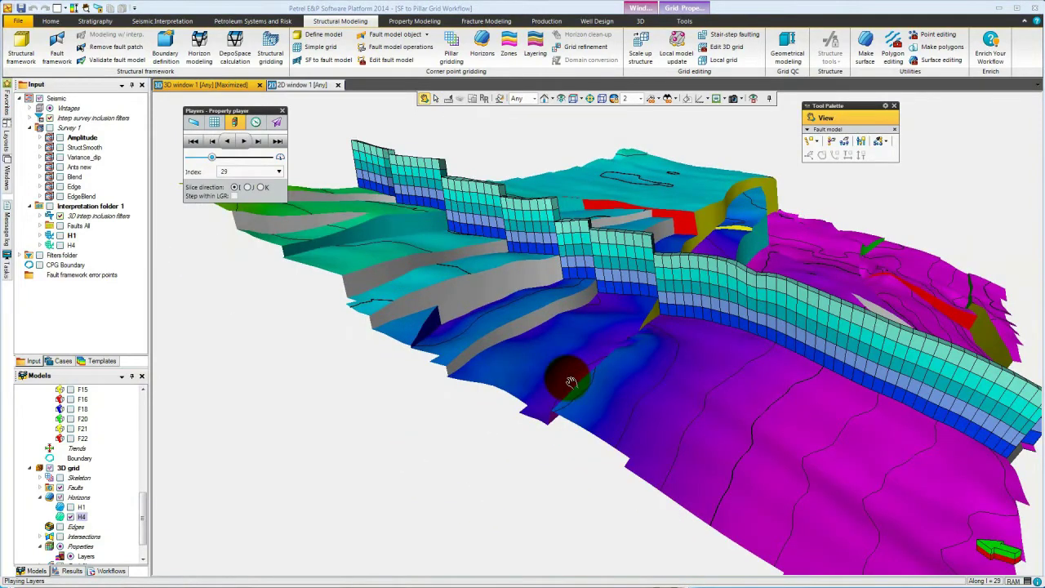
{"action": "left_click_drag", "start_coordinate": [570, 381], "coordinate": [581, 397]}
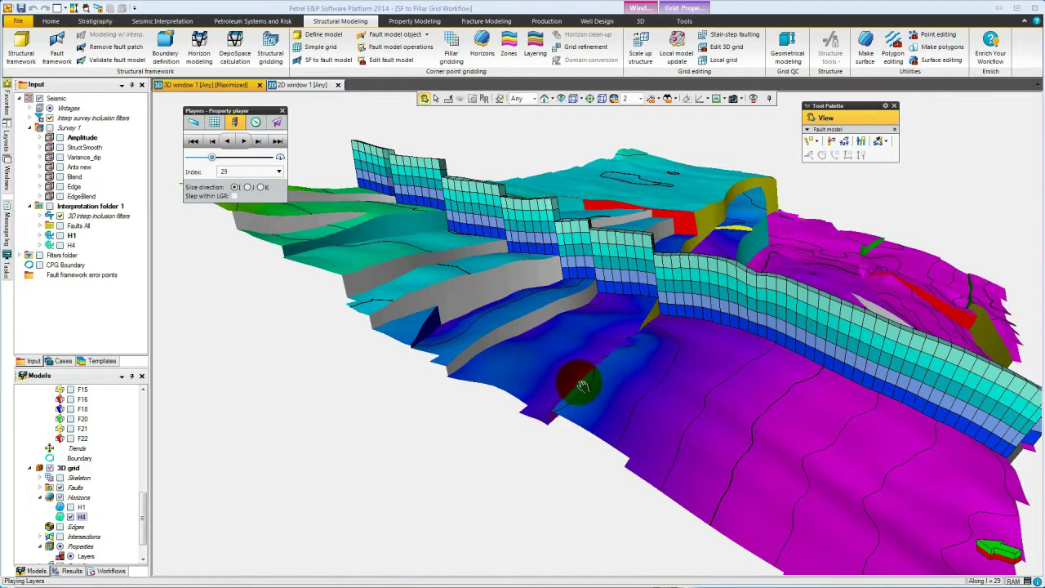
{"action": "left_click", "coordinate": [271, 49]}
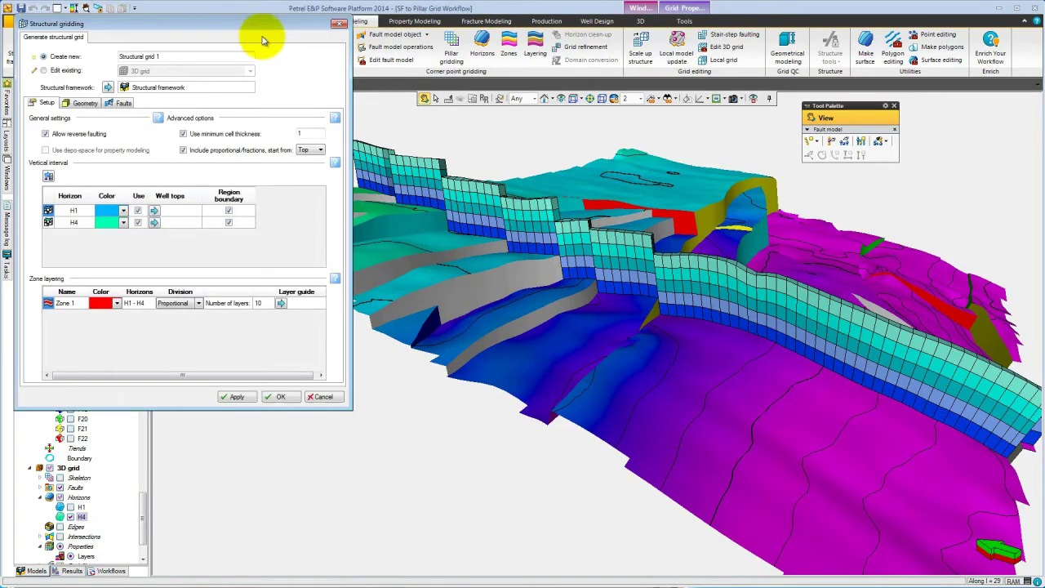
- Build the structural grid with Zone 1 set to 5 layers
{"action": "left_click_drag", "start_coordinate": [272, 23], "coordinate": [642, 144]}
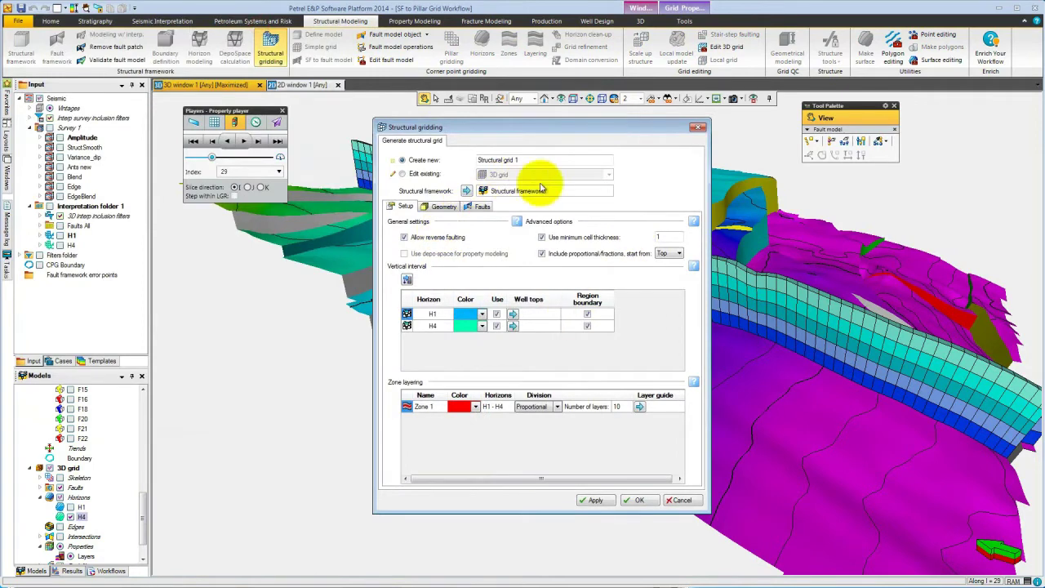
{"action": "left_click", "coordinate": [618, 408]}
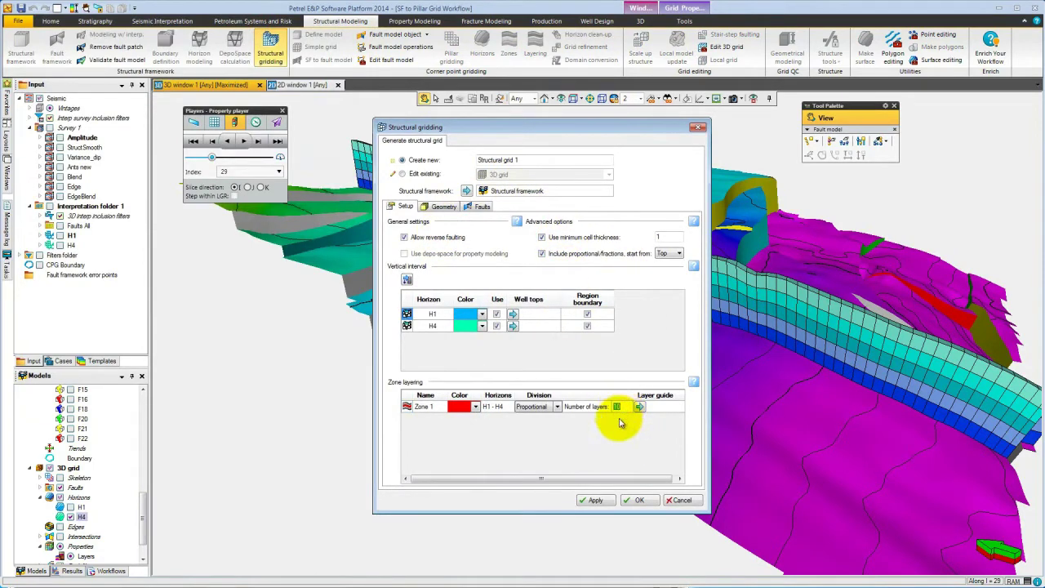
{"action": "left_click", "coordinate": [638, 500]}
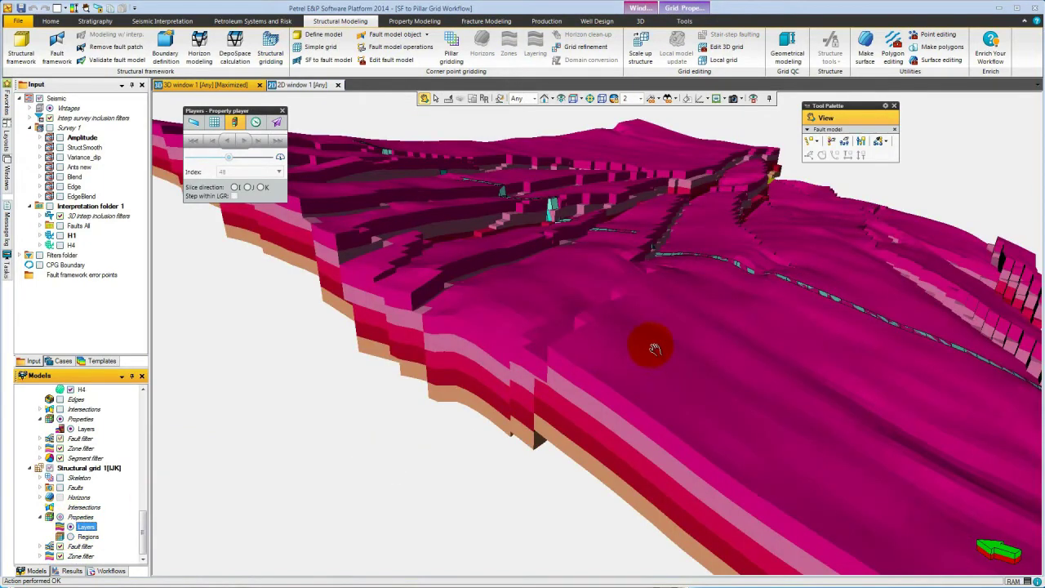
- Display Structural grid 1's Layers property as a single I-slice with grid lines shown
{"action": "left_click_drag", "start_coordinate": [655, 349], "coordinate": [602, 354]}
{"action": "key", "text": "Escape"}
{"action": "right_click", "coordinate": [602, 354]}
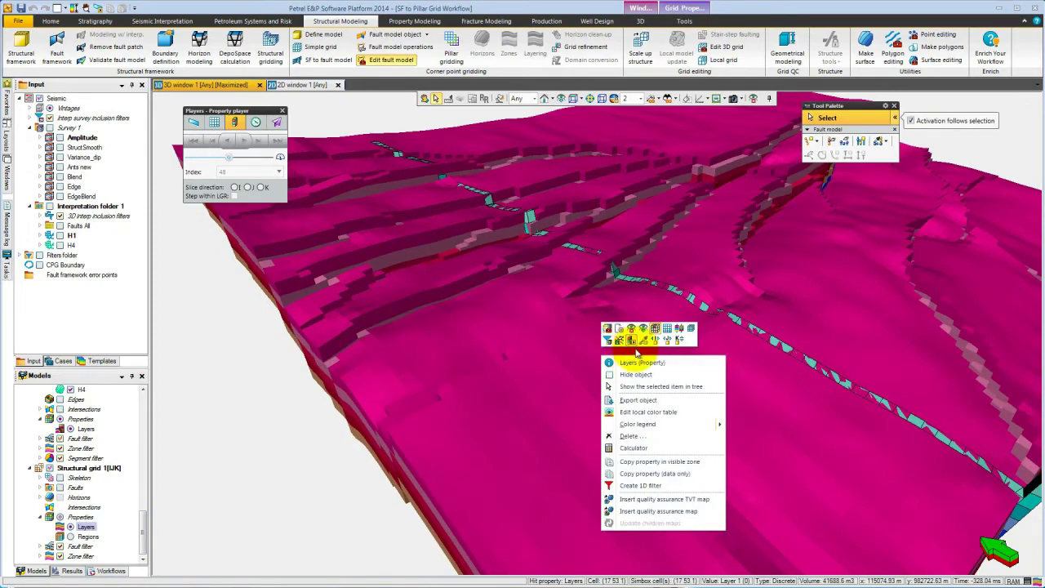
{"action": "left_click", "coordinate": [666, 330]}
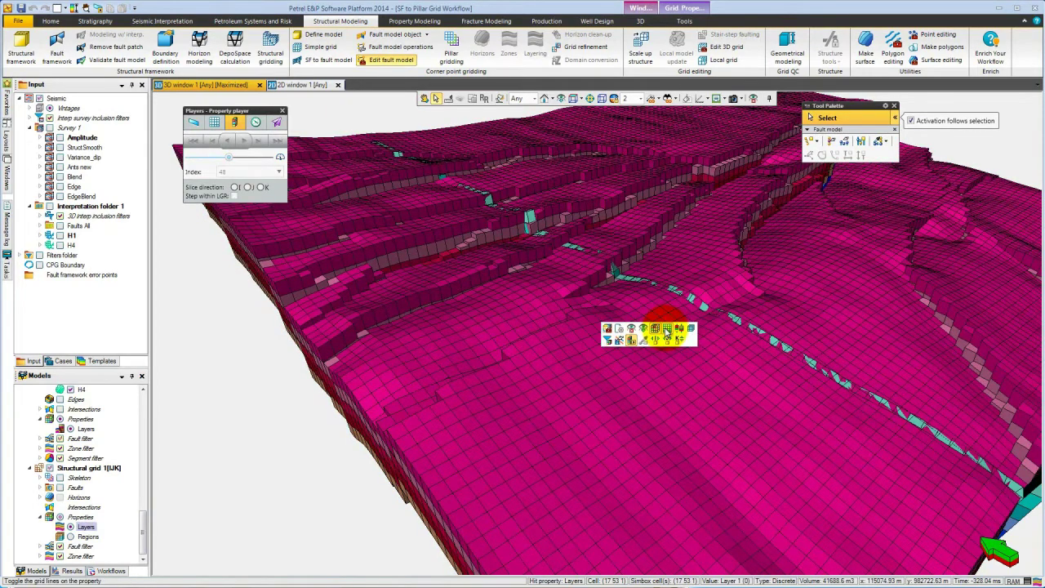
{"action": "left_click", "coordinate": [607, 339]}
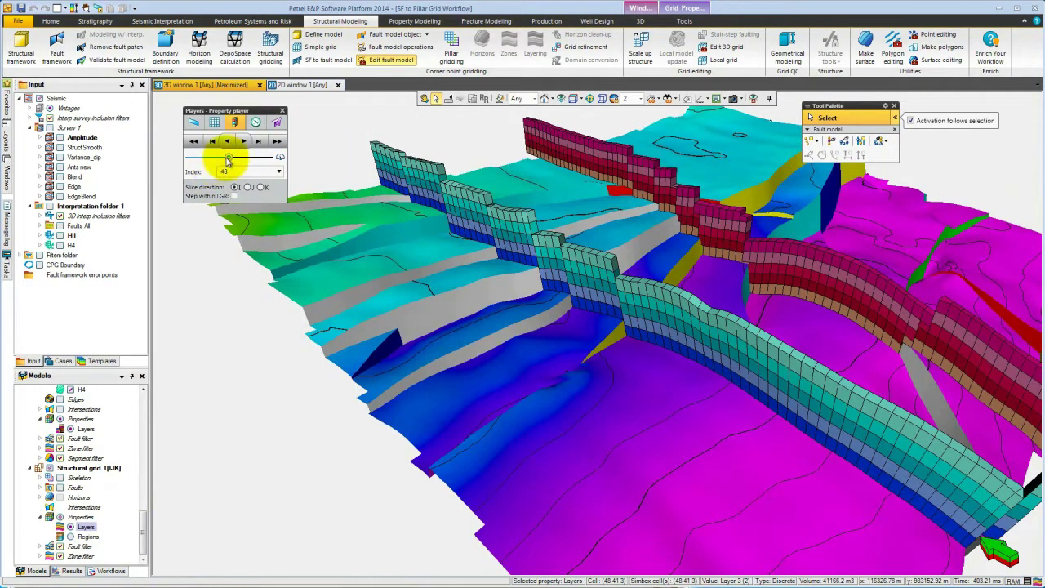
- Sweep the I-slice through the grid with the Property player, stopping at index 59
{"action": "mouse_move", "coordinate": [228, 160]}
{"action": "left_mouse_down"}
{"action": "mouse_move", "coordinate": [248, 160]}
{"action": "mouse_move", "coordinate": [183, 163]}
{"action": "mouse_move", "coordinate": [233, 170]}
{"action": "left_mouse_up"}
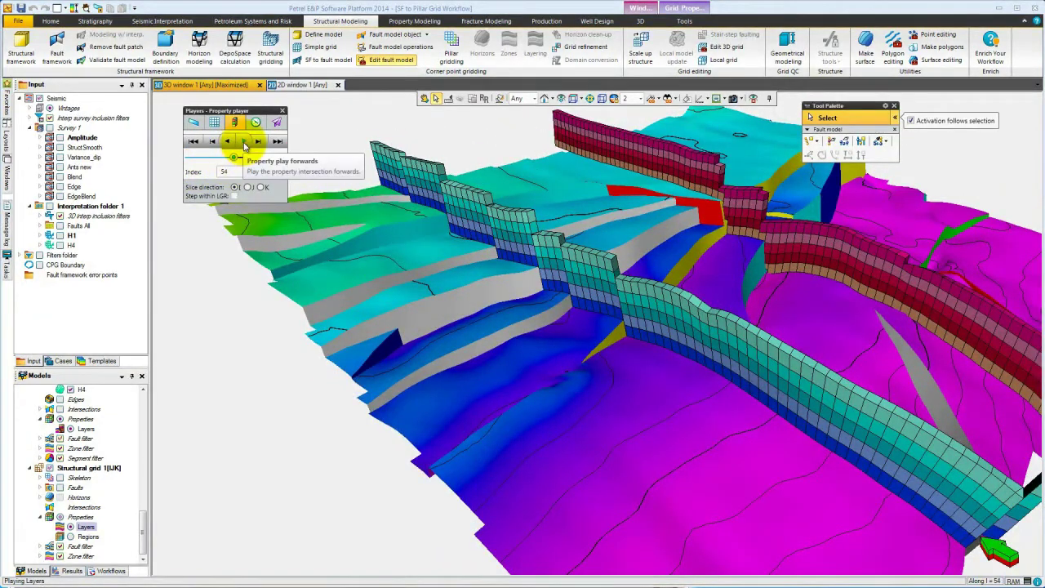
{"action": "left_click", "coordinate": [244, 141]}
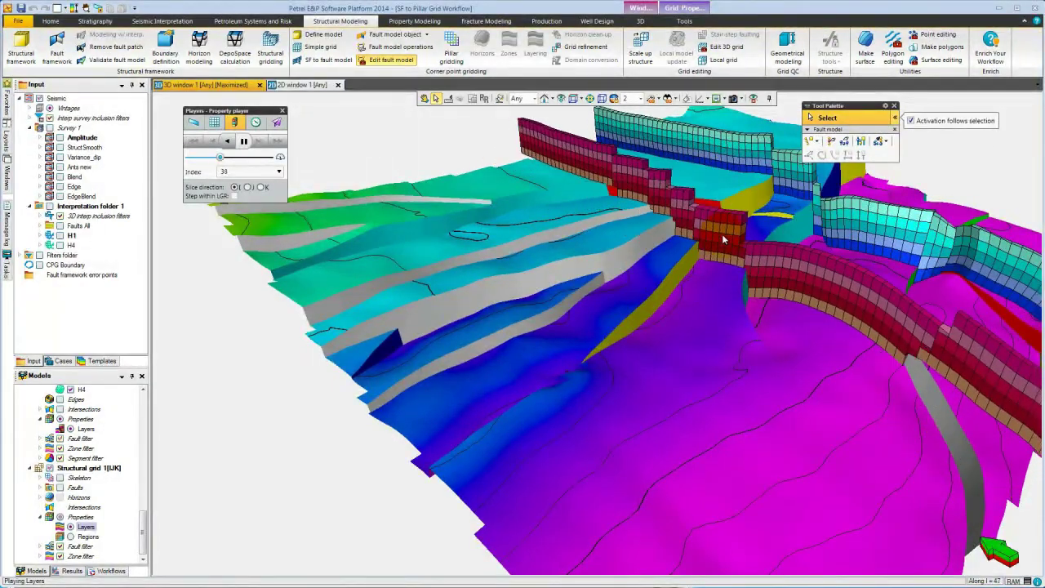
{"action": "left_click", "coordinate": [436, 349]}
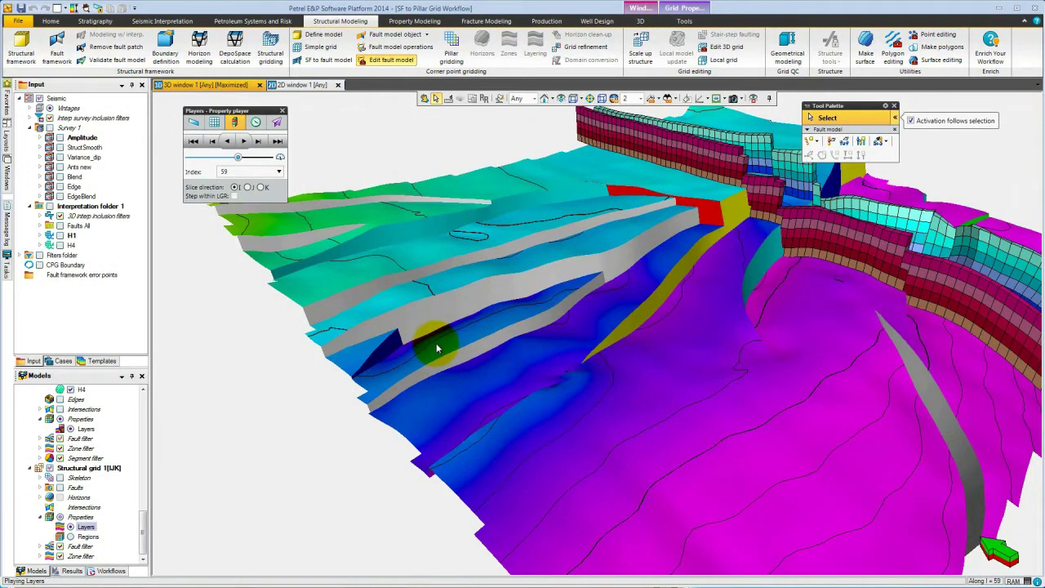